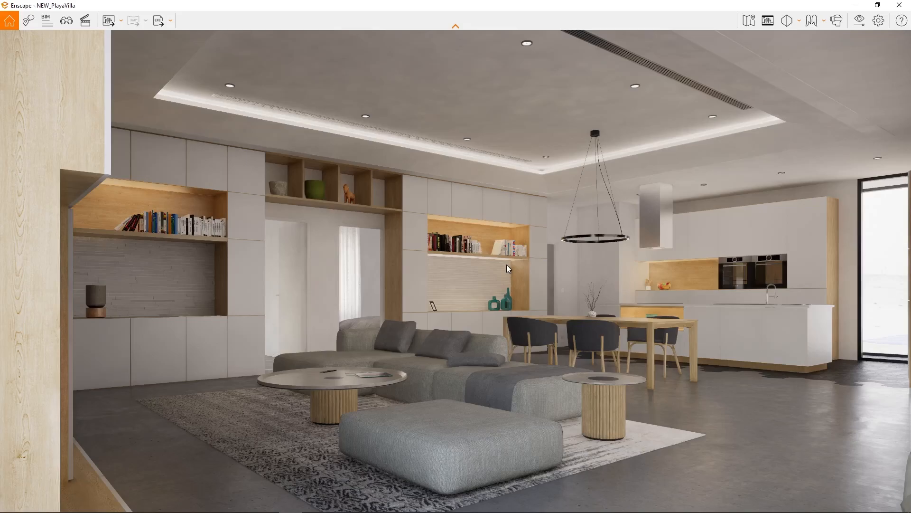
Switch to SketchUp, open the Enscape objects window and place it clear of the model view
key(alt+Tab)
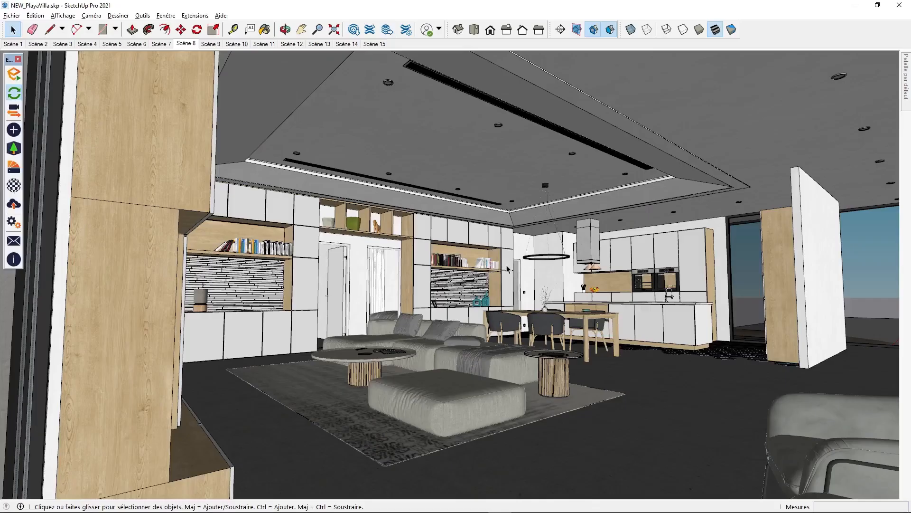
click(14, 129)
drag(205, 118, 117, 61)
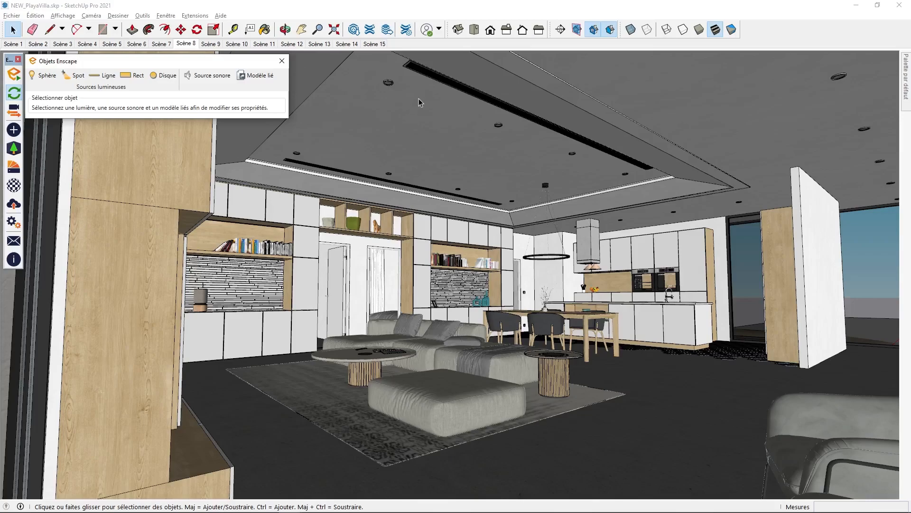
Open the recessed ceiling spot component near the long air vent for editing
click(388, 83)
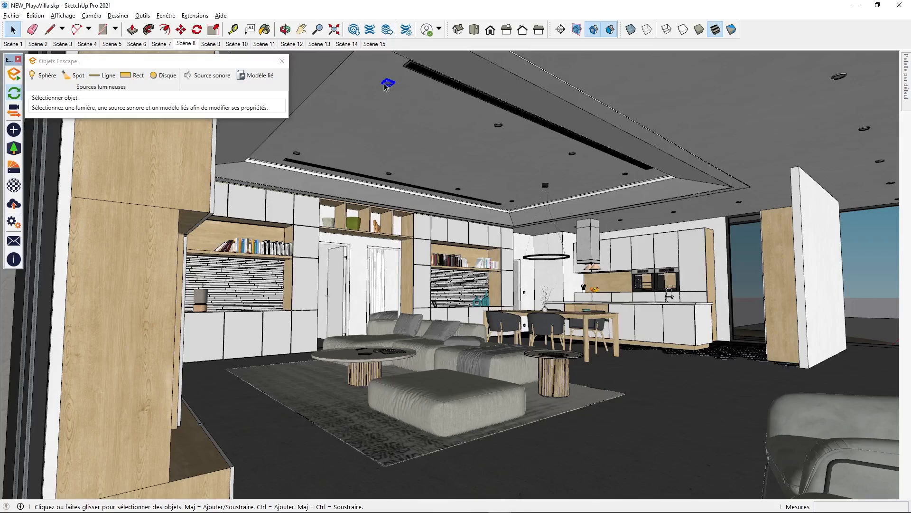
mouse_move(907, 68)
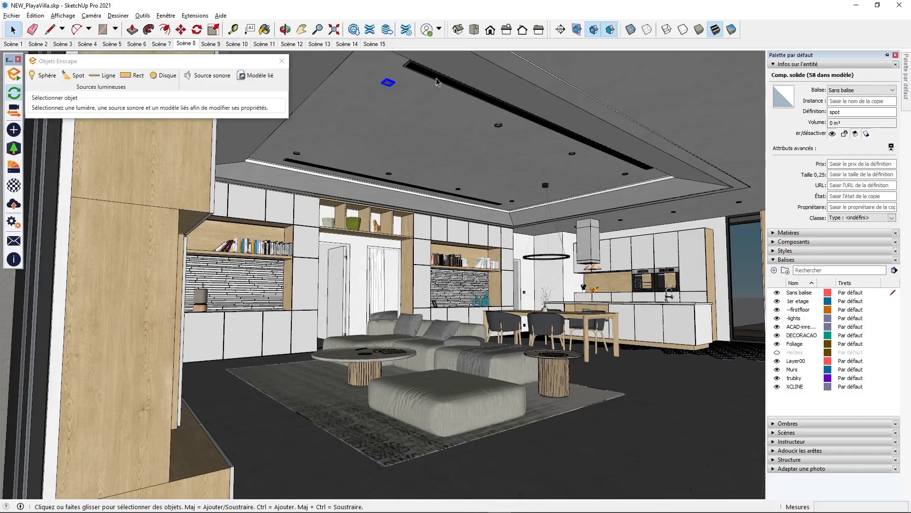
scroll(383, 88, up, 3)
scroll(384, 88, up, 3)
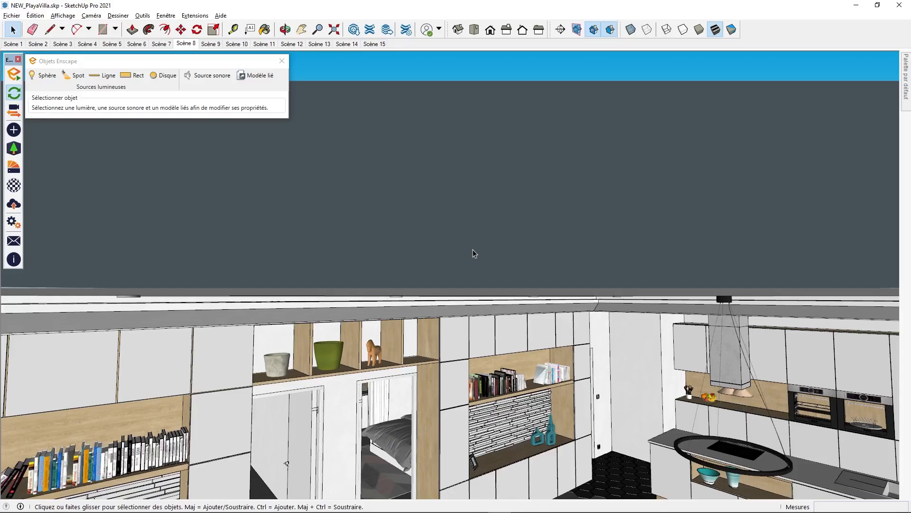
middle_drag(472, 252, 459, 219)
scroll(459, 220, down, 2)
shift+middle_drag(476, 183, 492, 303)
scroll(478, 209, up, 5)
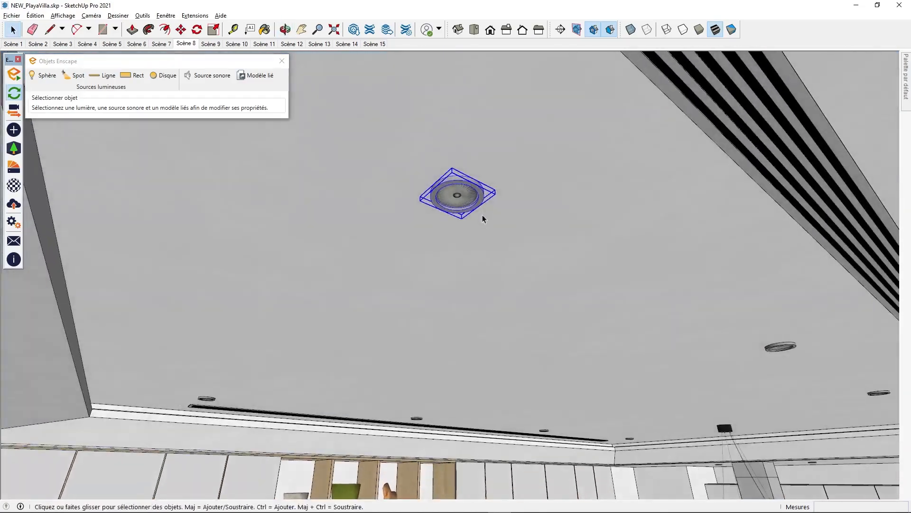
shift+middle_drag(472, 199, 458, 198)
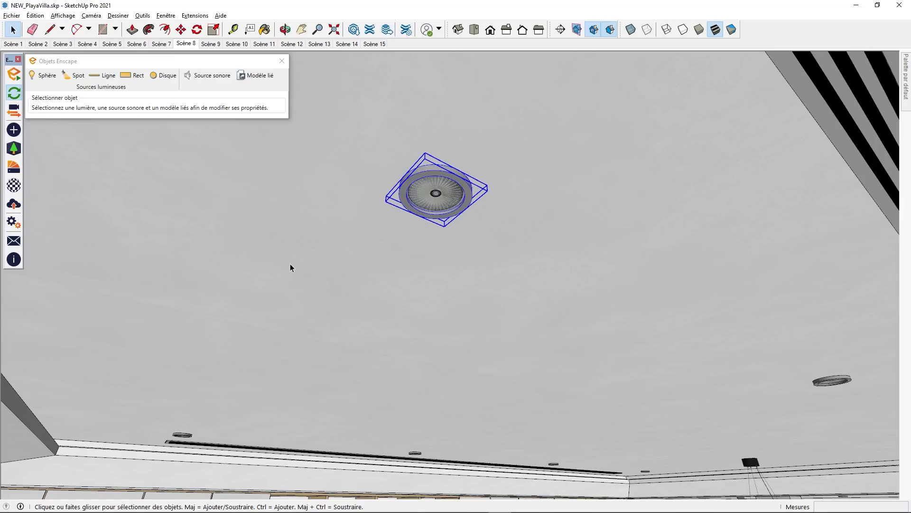
double_click(435, 199)
middle_drag(434, 199, 419, 231)
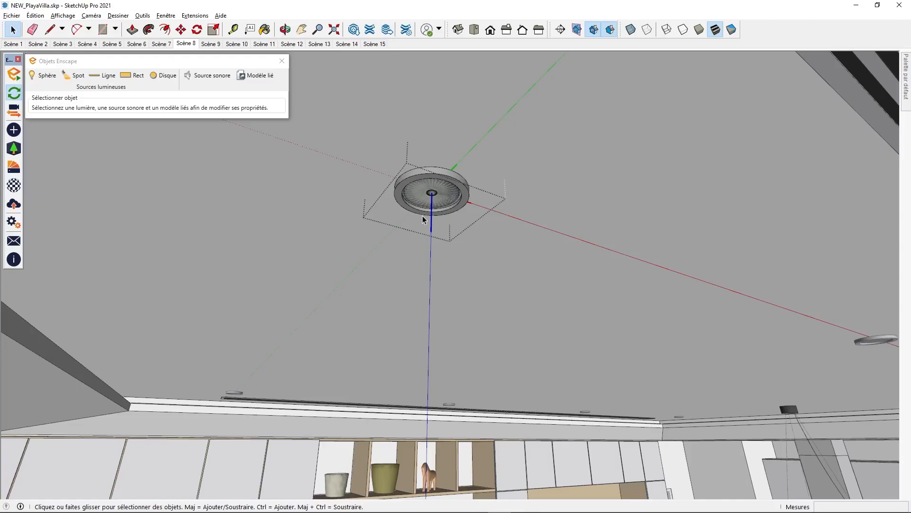
Draw a vertical guide line about 0.14 m long downward from the centre of the ceiling spot
key(l)
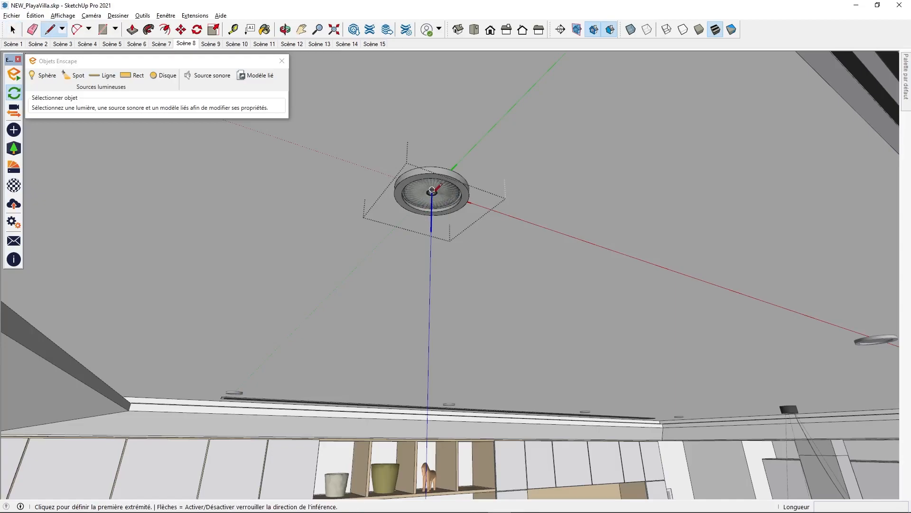
click(432, 190)
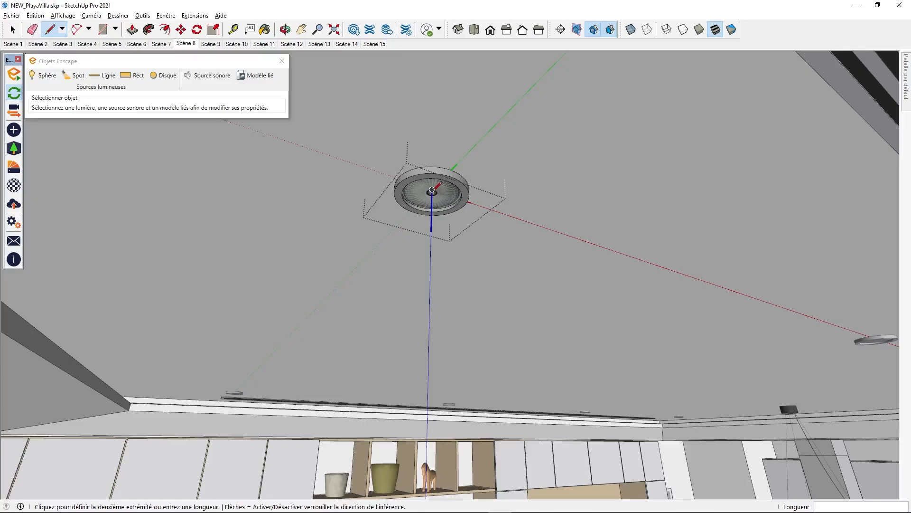
click(432, 286)
key(space)
mouse_move(431, 282)
middle_down()
mouse_move(494, 289)
mouse_move(423, 280)
middle_up()
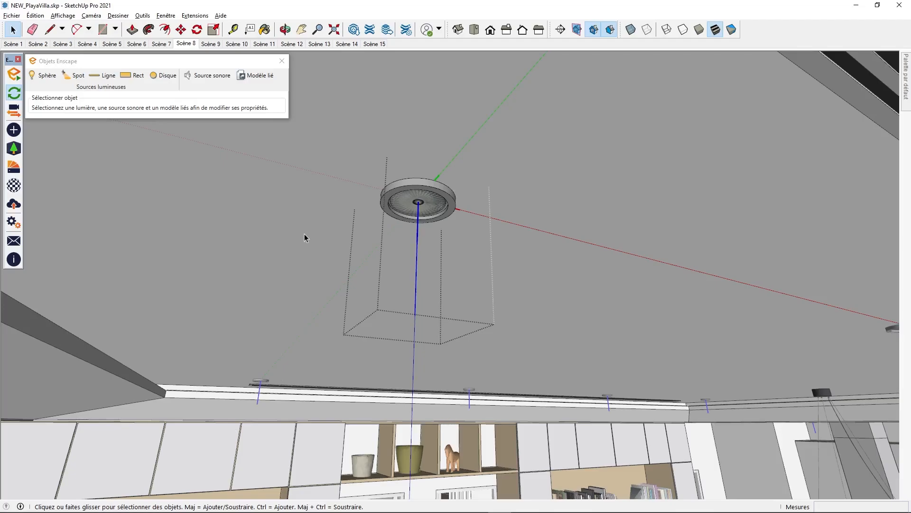
Place an Enscape spot light at the lamp's centre, aimed at the guide line's lower endpoint, and close the component
click(74, 75)
click(149, 201)
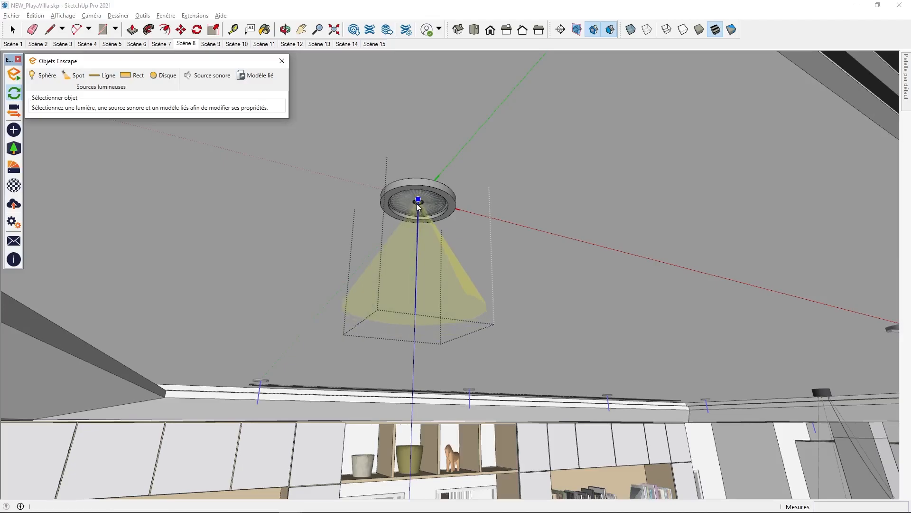
click(417, 204)
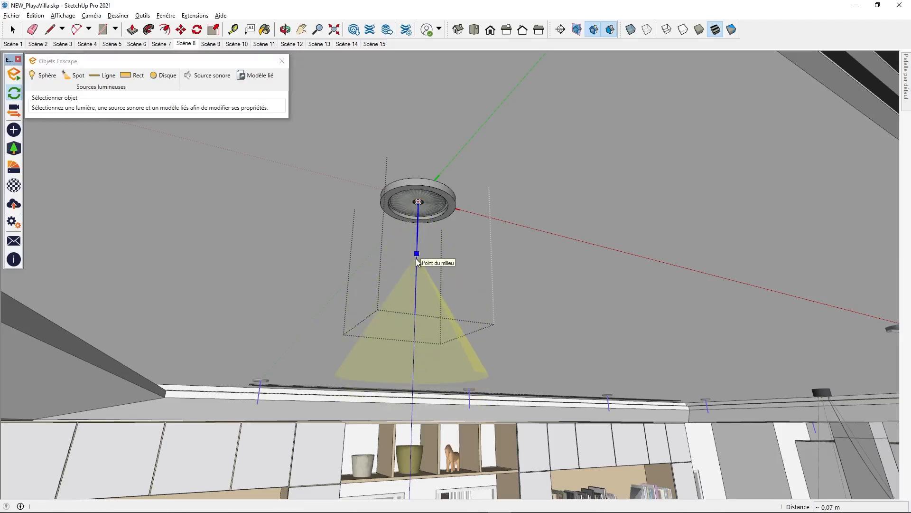
click(419, 206)
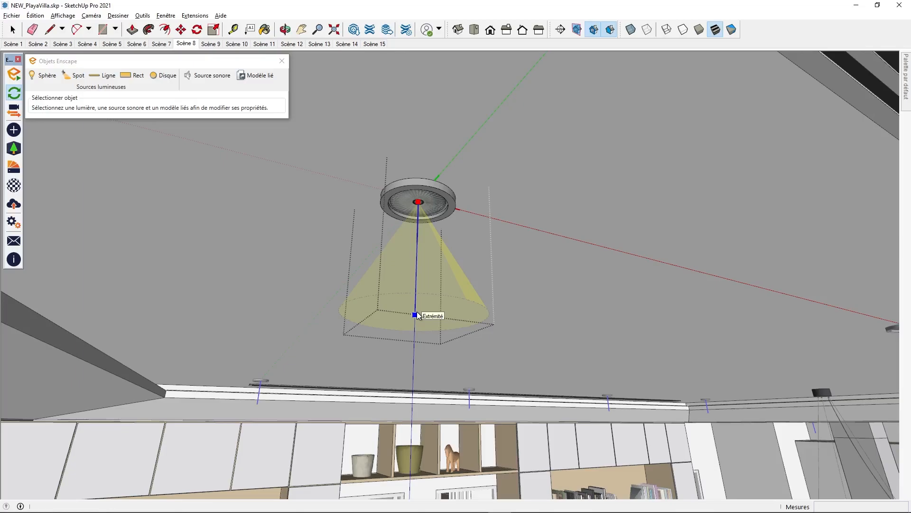
click(414, 315)
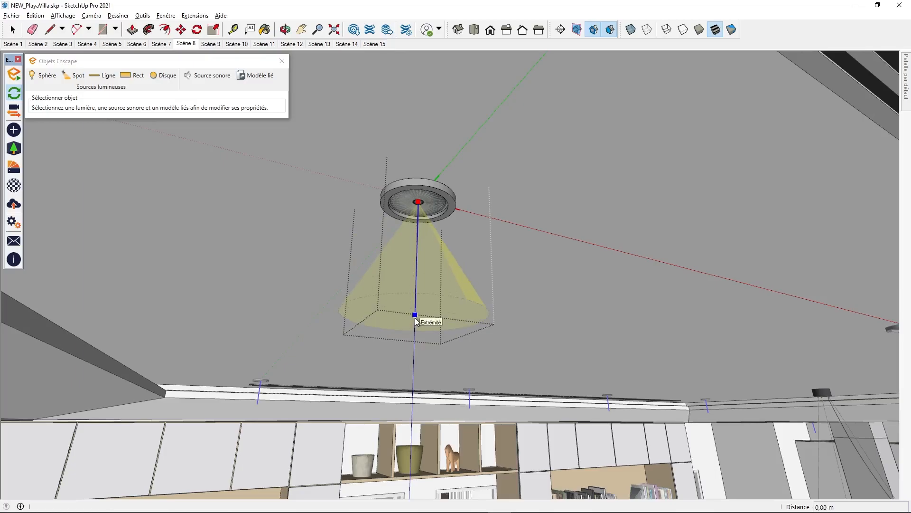
click(416, 319)
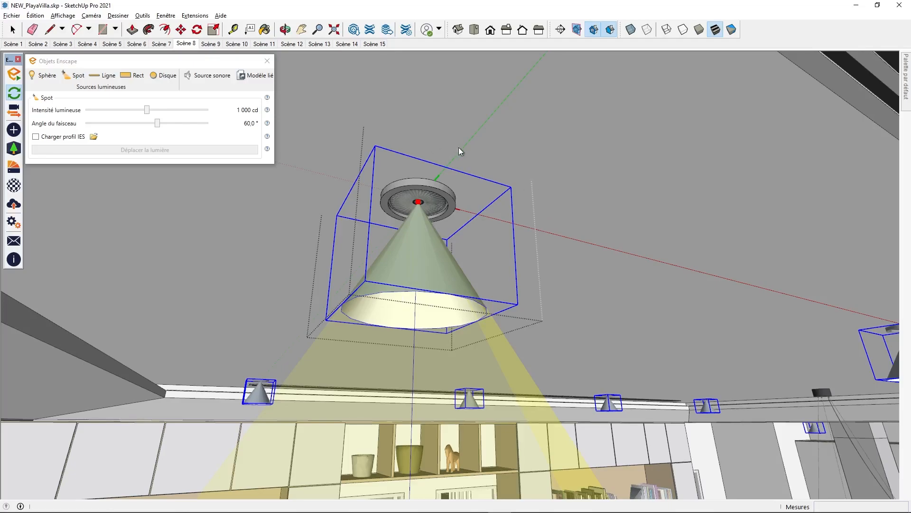
key(space)
click(619, 193)
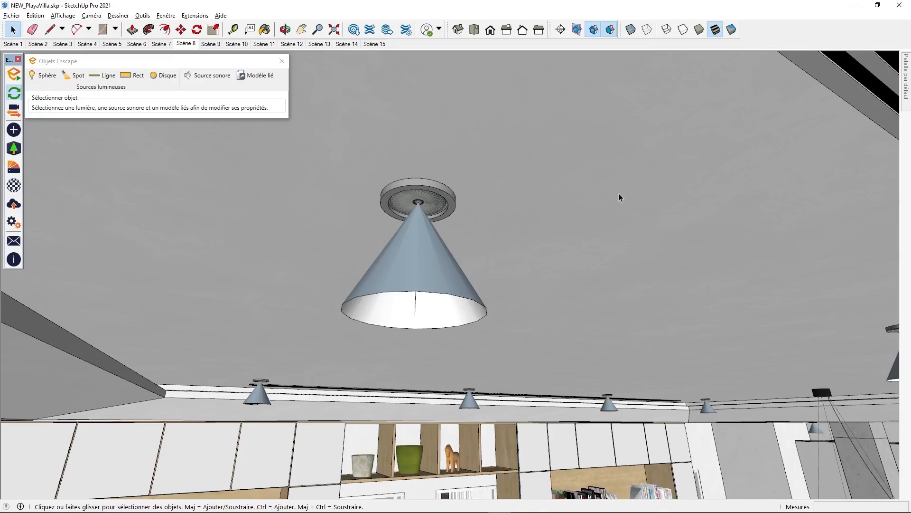
In Enscape, reset the artificial lighting brightness to 100 % in the visual settings' atmosphere options
key(alt+Tab)
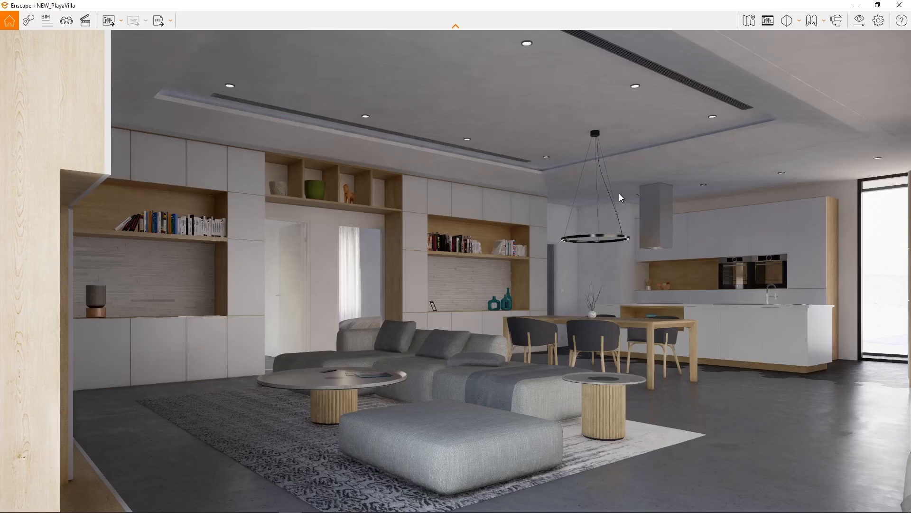
click(859, 20)
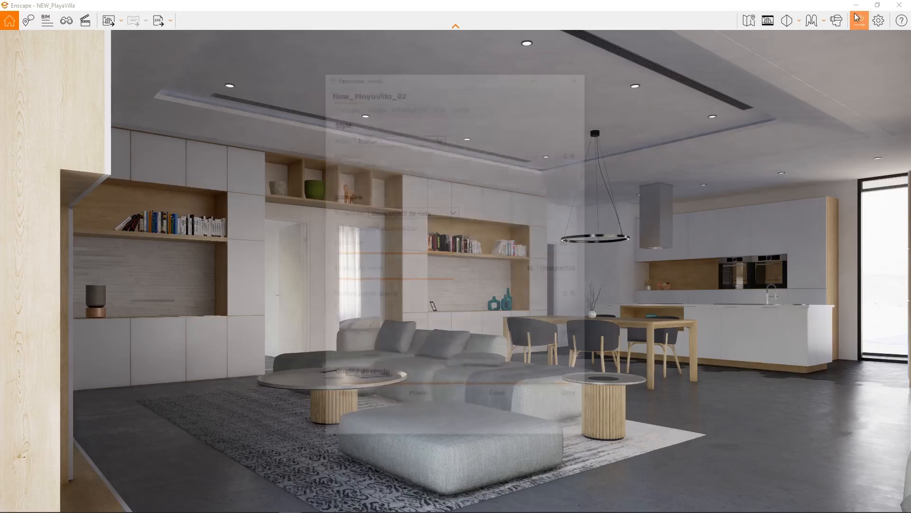
click(396, 105)
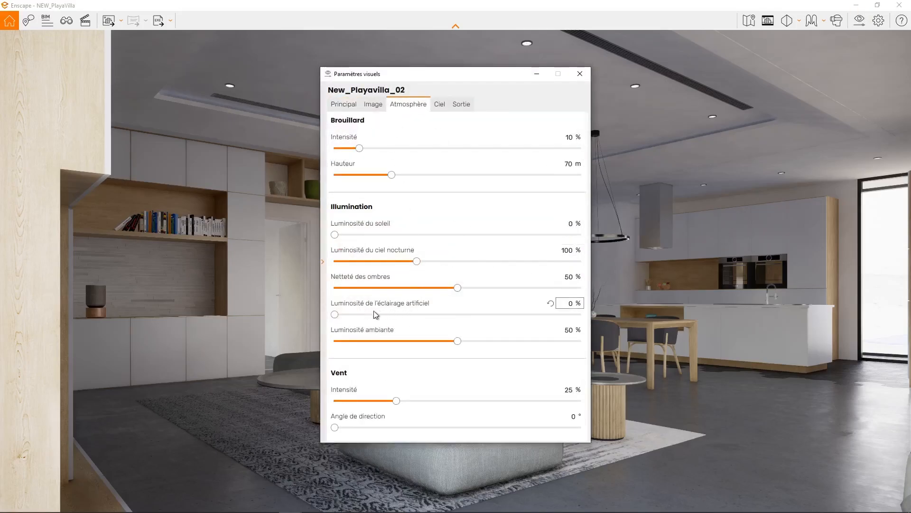
click(550, 307)
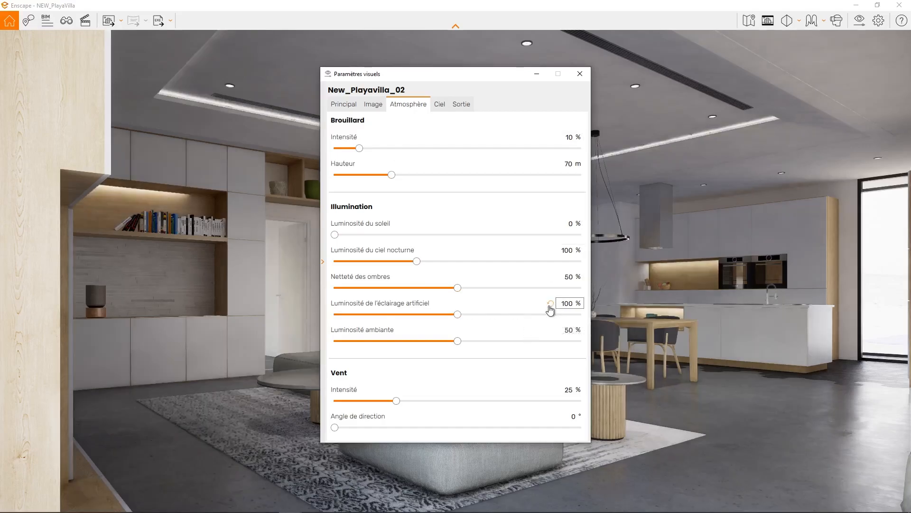
click(581, 74)
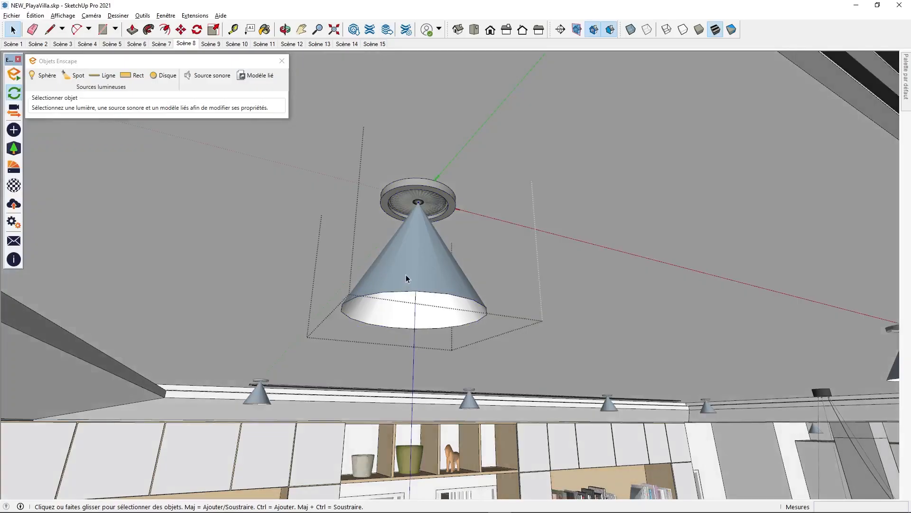
Load the IES profile 16.ies from the Documents IES folder onto the spot light and view the render in Enscape
click(406, 279)
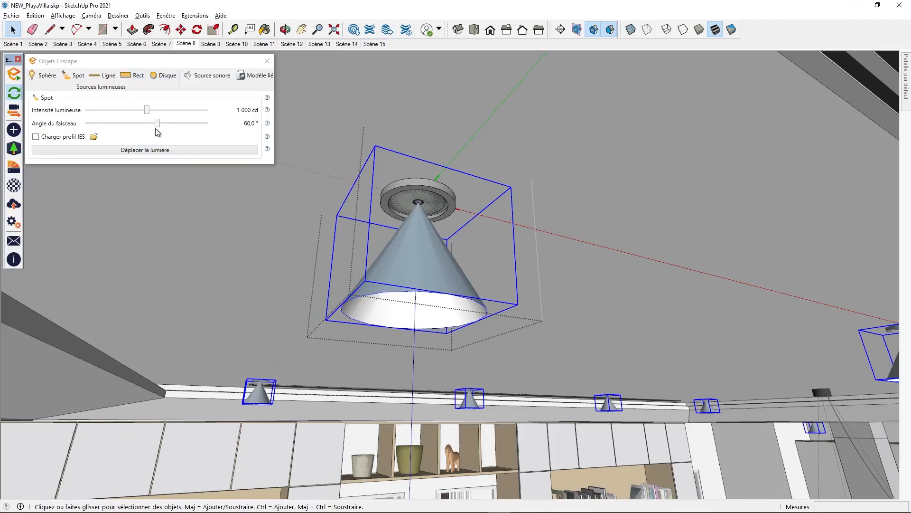
click(95, 139)
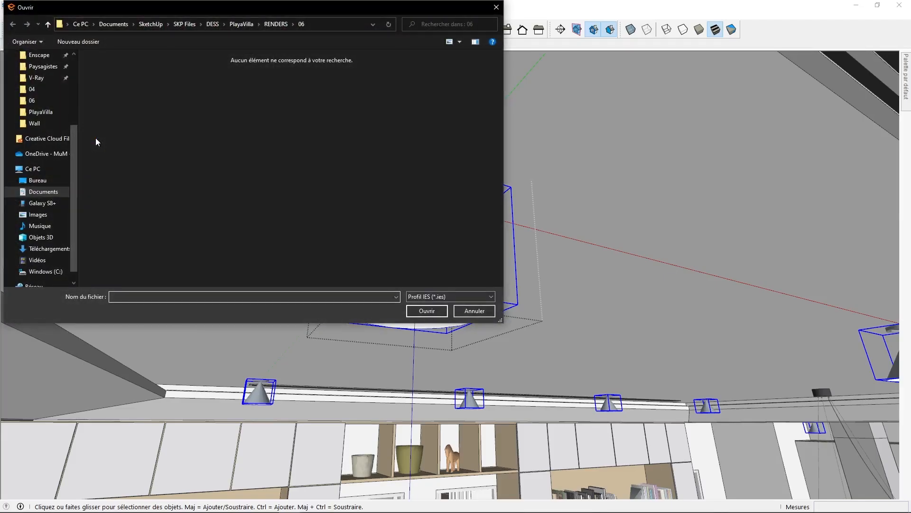
click(41, 192)
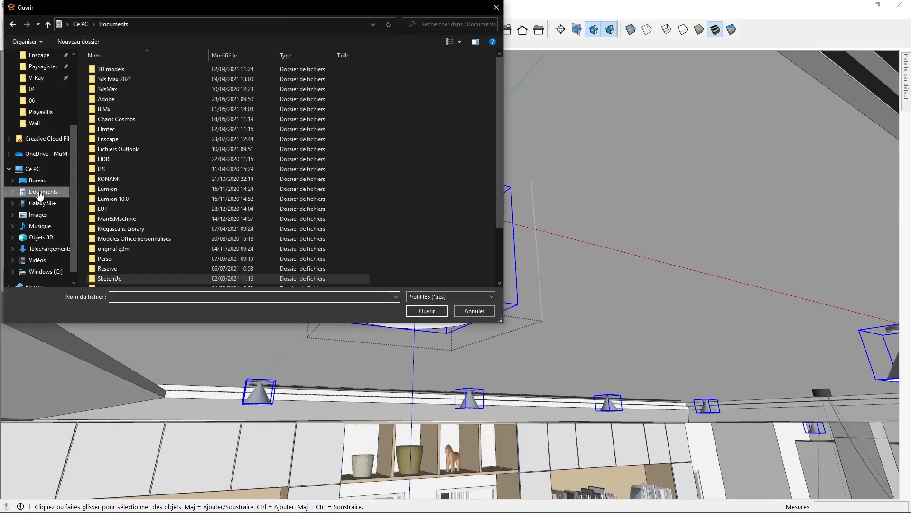
double_click(102, 168)
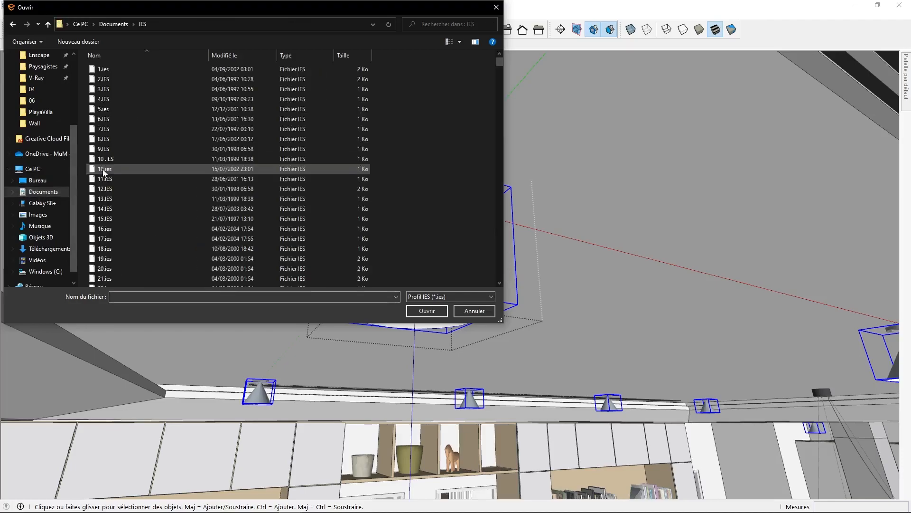
click(104, 228)
click(427, 311)
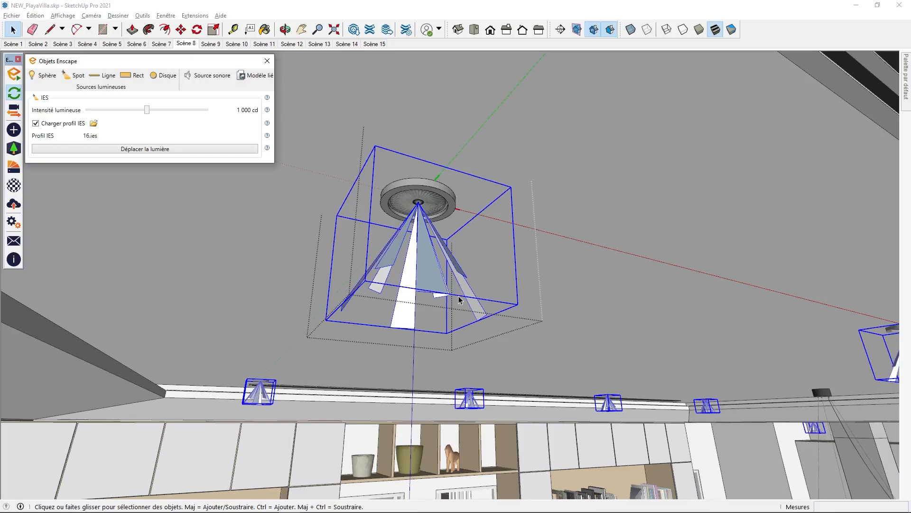
key(alt+Tab)
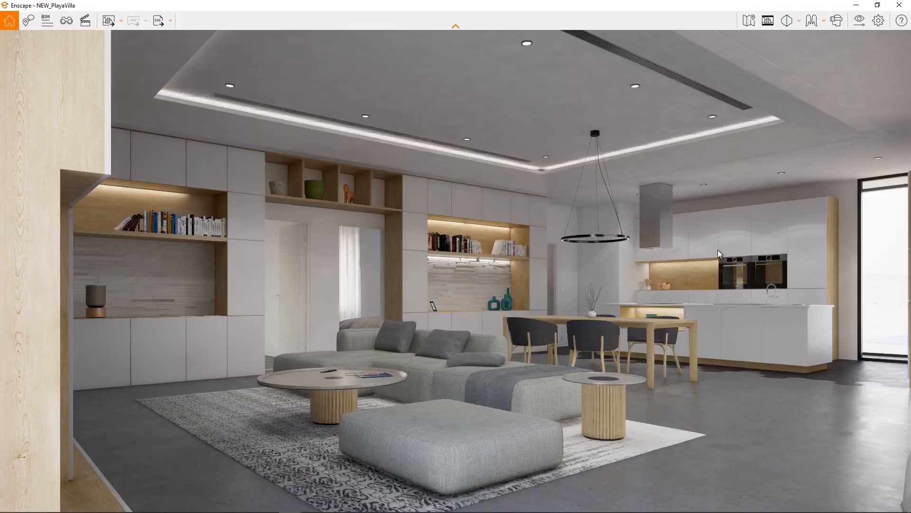
Back in SketchUp, paint the spot light with the orange Couleur C03 and view the tinted lighting in Enscape
key(alt+Tab)
mouse_move(907, 70)
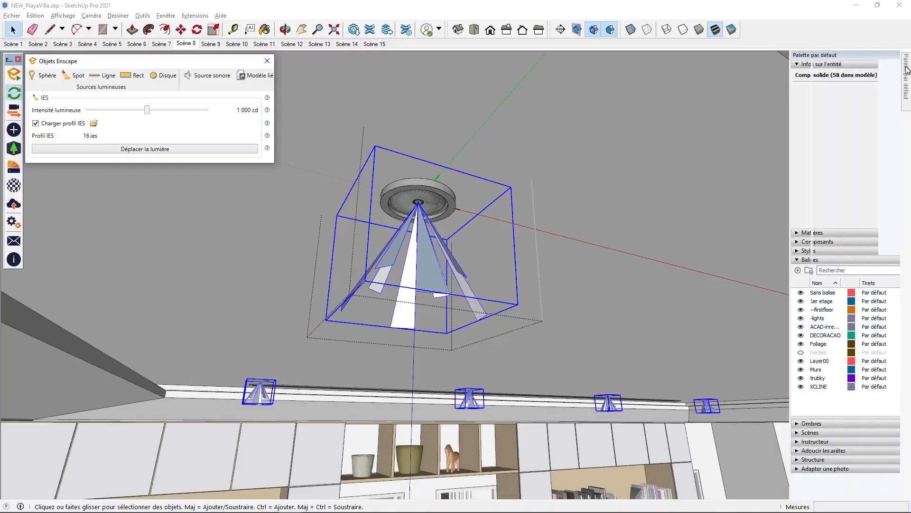
click(791, 232)
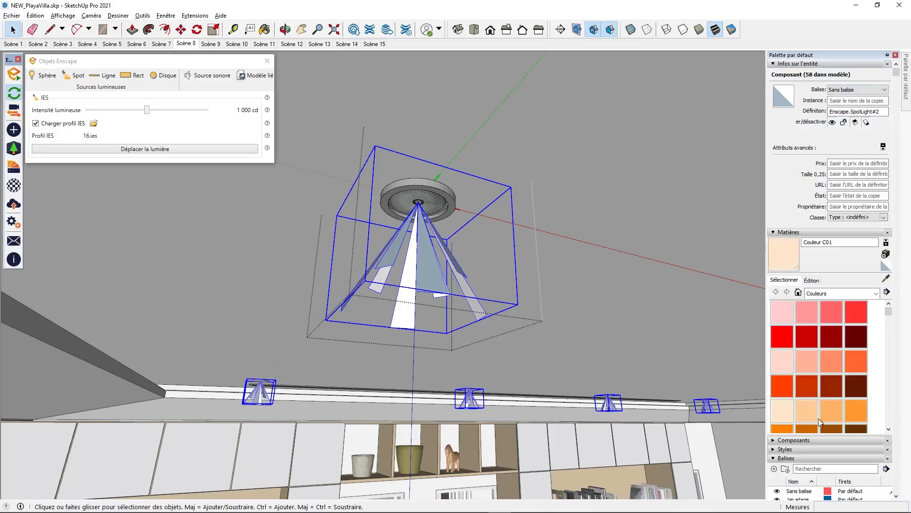
click(826, 412)
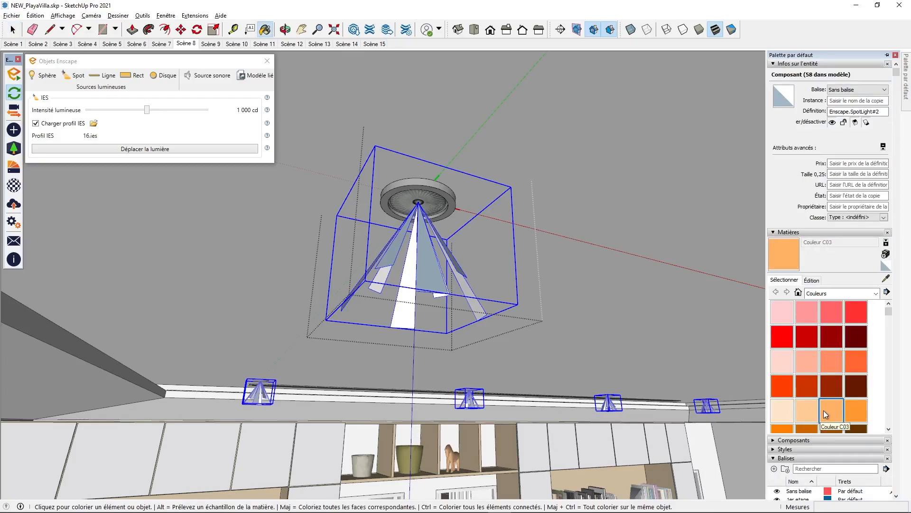
click(411, 280)
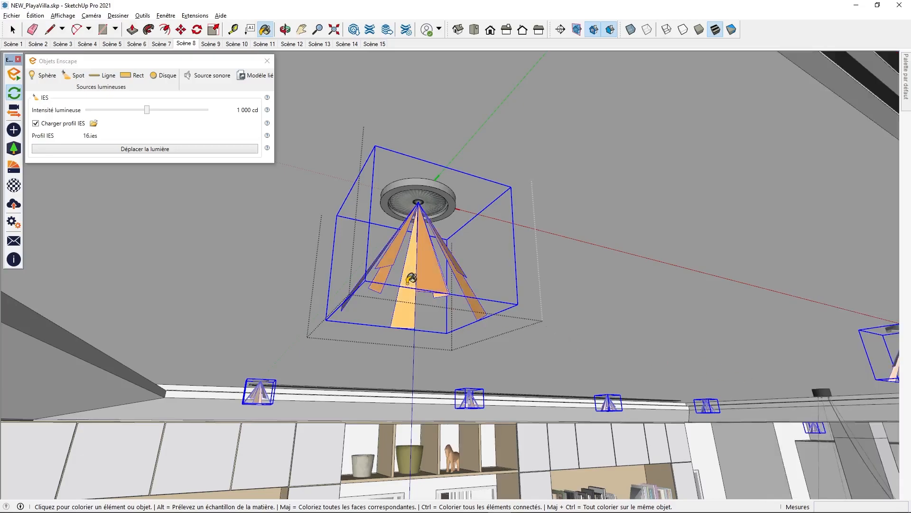
key(alt+Tab)
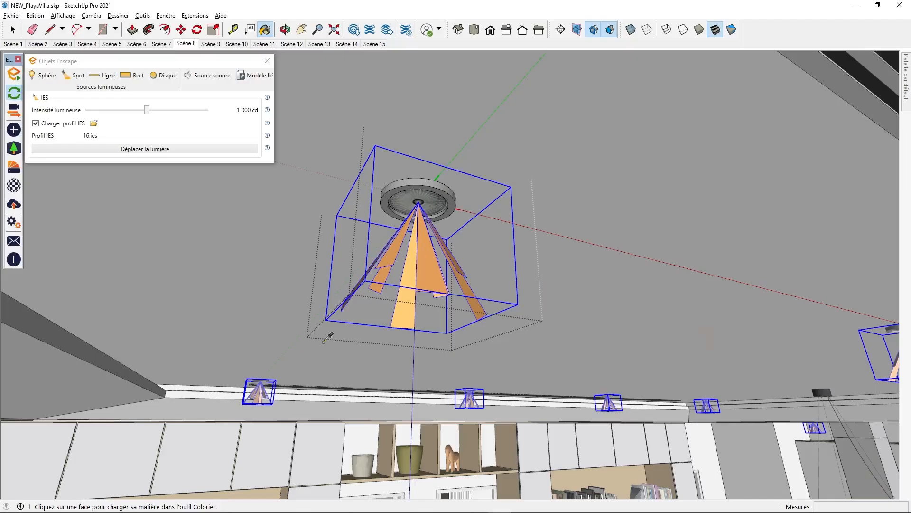
Back in SketchUp, sample the strip material beneath the bookshelf and set Couleur C01 to the Auto-illumination type in the Enscape material editor
mouse_move(285, 332)
middle_down()
mouse_move(303, 397)
mouse_move(232, 343)
middle_up()
key(Escape)
scroll(232, 343, up, 8)
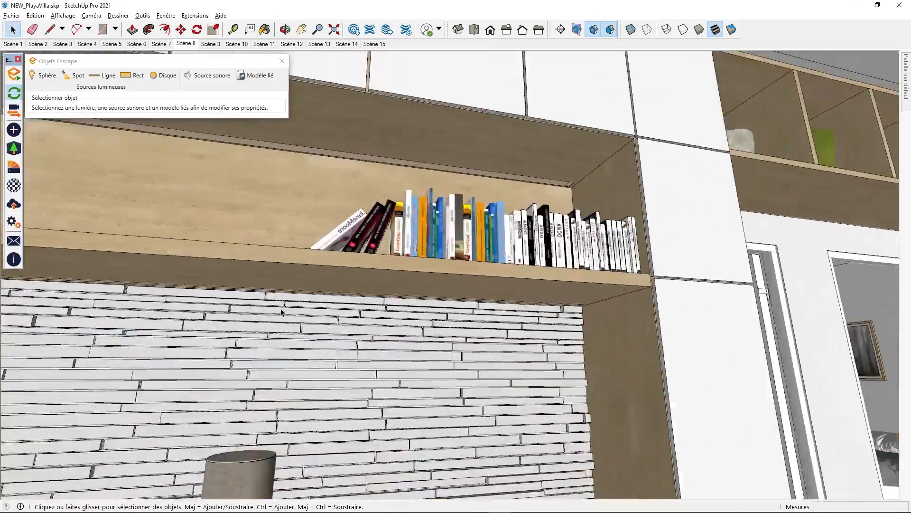
middle_drag(488, 344, 372, 324)
scroll(427, 277, up, 5)
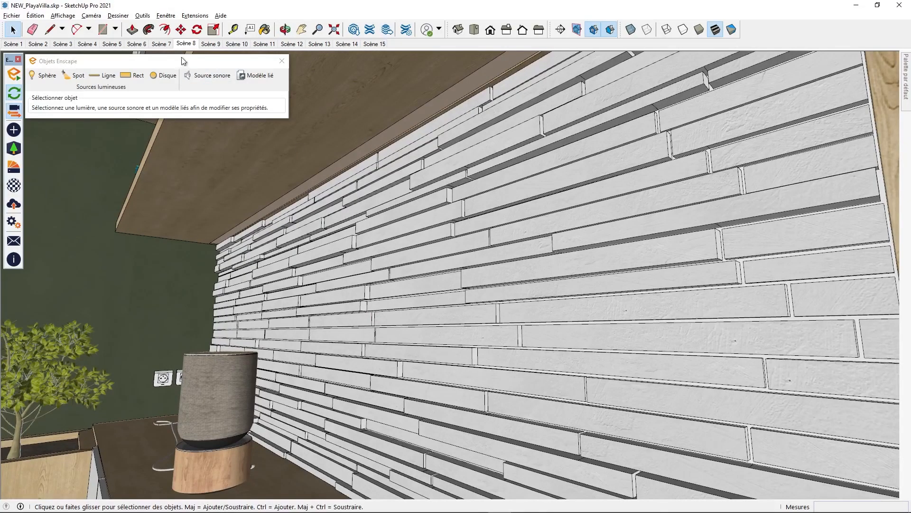
click(265, 29)
key(alt)
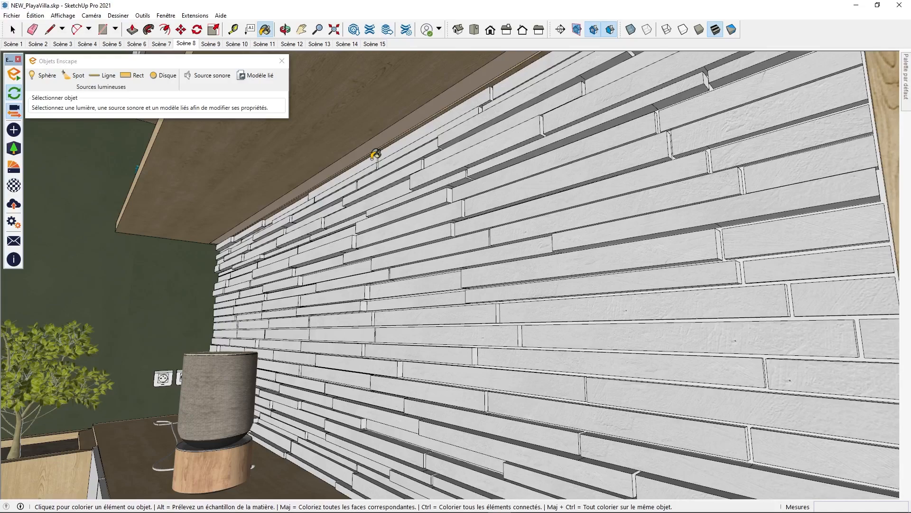
click(12, 187)
click(282, 82)
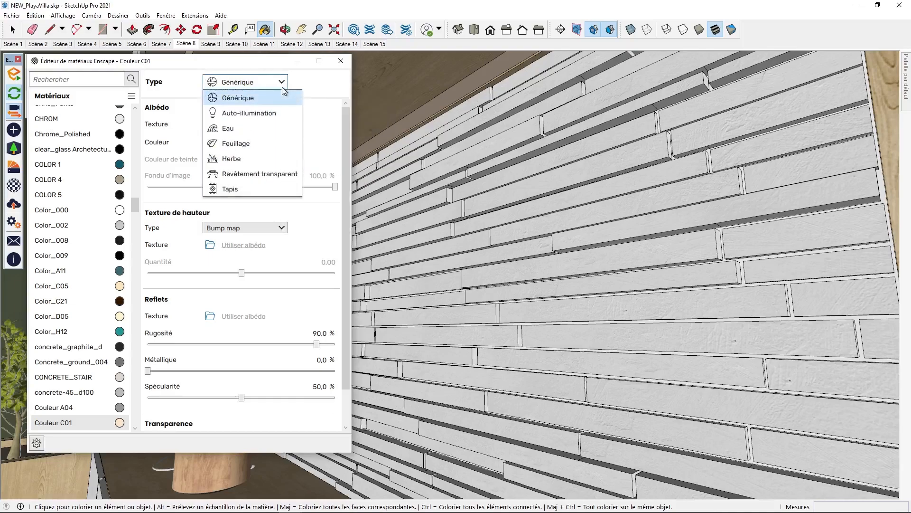
click(272, 114)
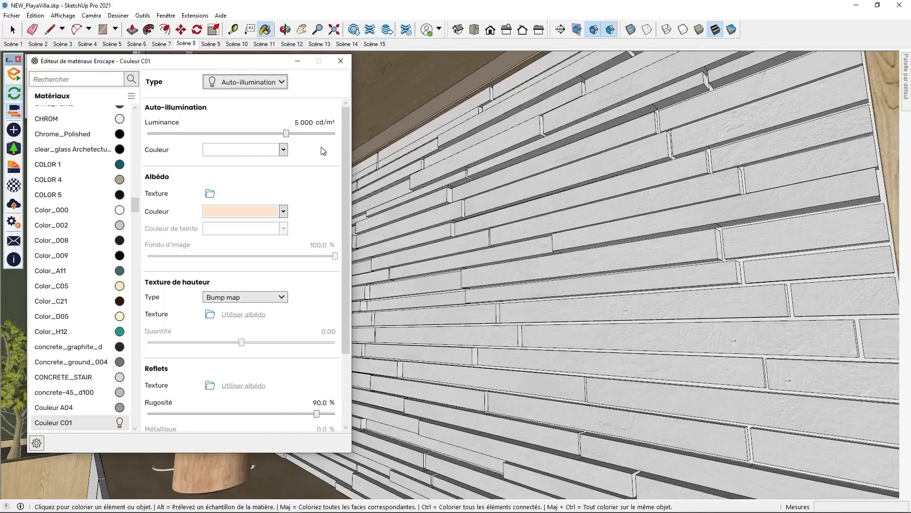
Set the self-illuminated Couleur C01 material's luminance to 100 cd/m² and leave the material editor
click(299, 122)
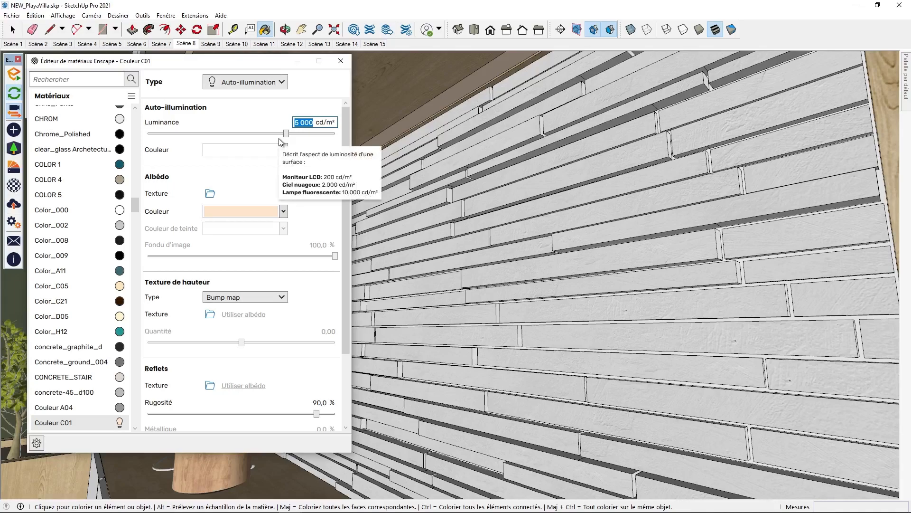
text(100)
key(Return)
key(alt+Tab)
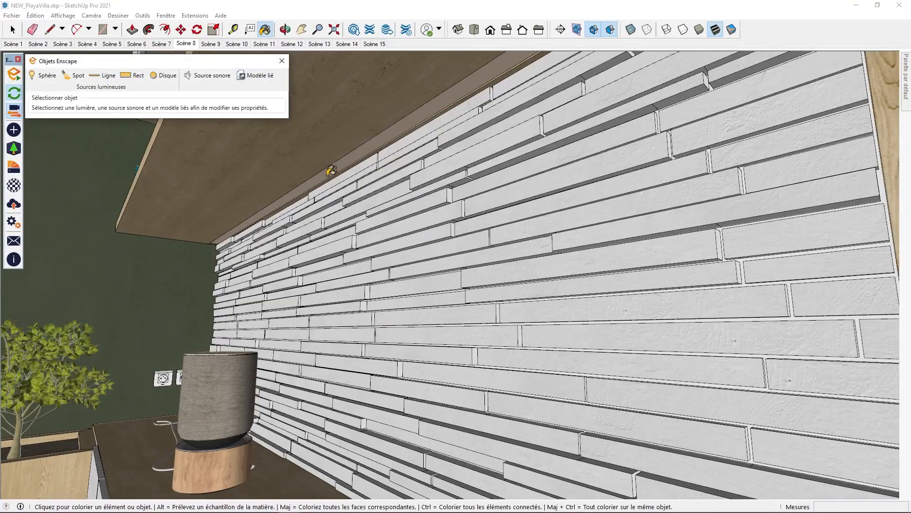
Draw a short vertical guide line downward from the middle of the strip beneath the niche's bookshelf
mouse_move(299, 185)
middle_down()
mouse_move(371, 176)
mouse_move(380, 223)
mouse_move(340, 192)
middle_up()
key(space)
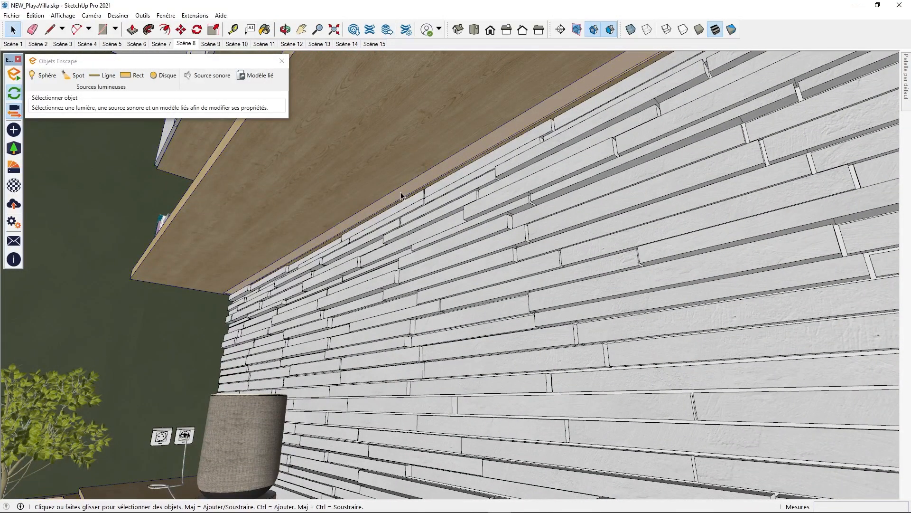
key(l)
scroll(230, 302, up, 5)
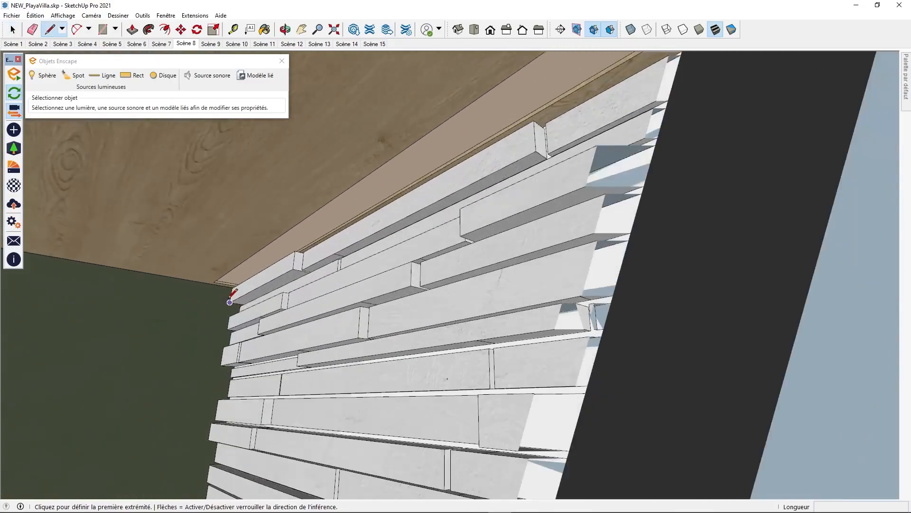
scroll(230, 302, up, 2)
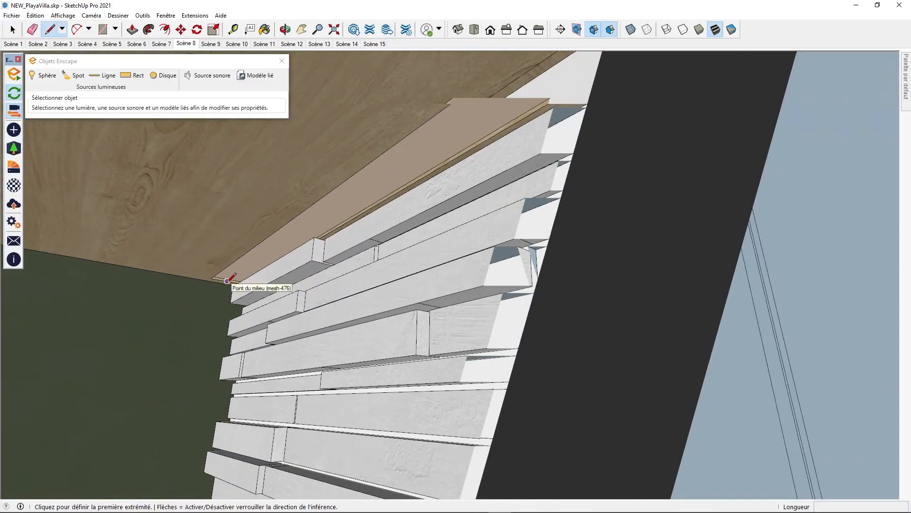
scroll(271, 253, down, 3)
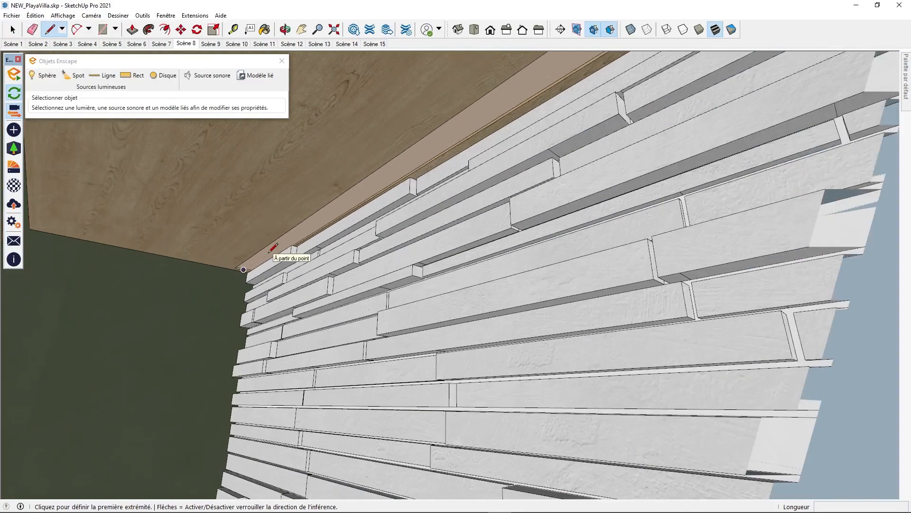
scroll(338, 210, down, 1)
scroll(338, 210, down, 1)
scroll(445, 168, down, 1)
shift+middle_drag(478, 161, 358, 250)
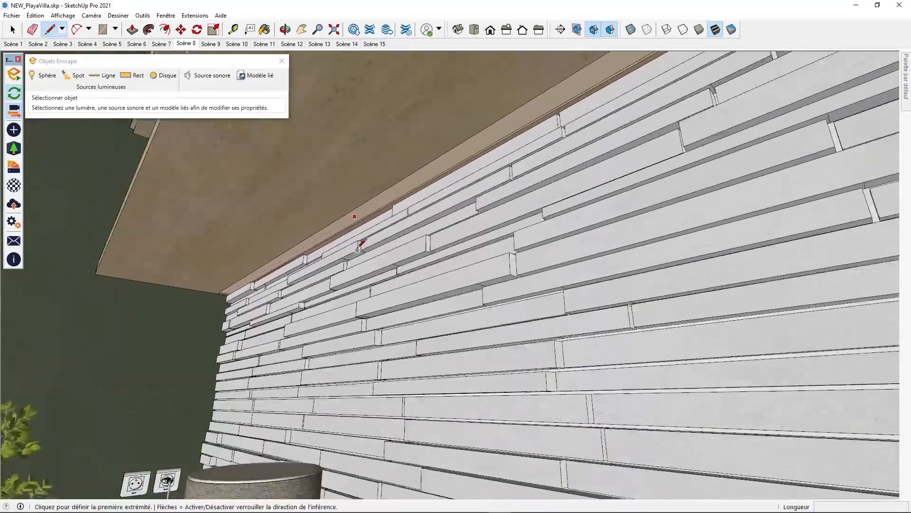
scroll(357, 249, down, 2)
scroll(358, 247, down, 3)
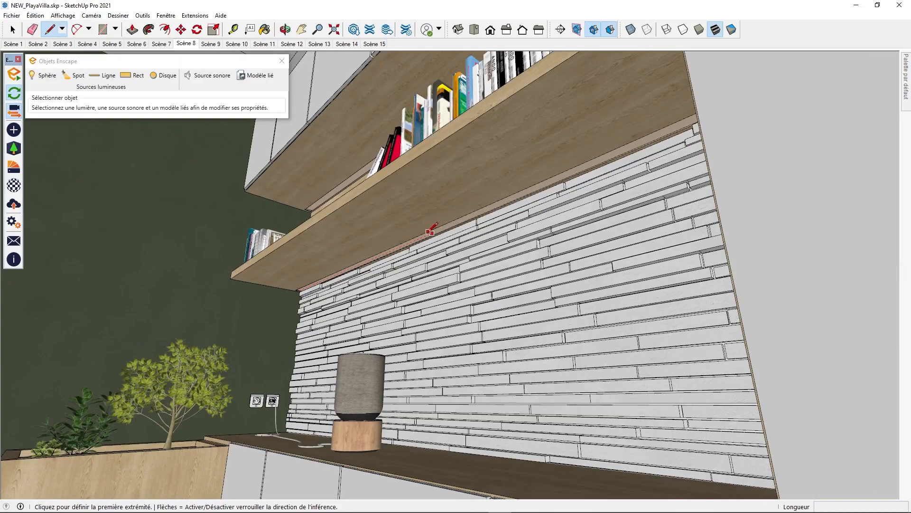
click(413, 239)
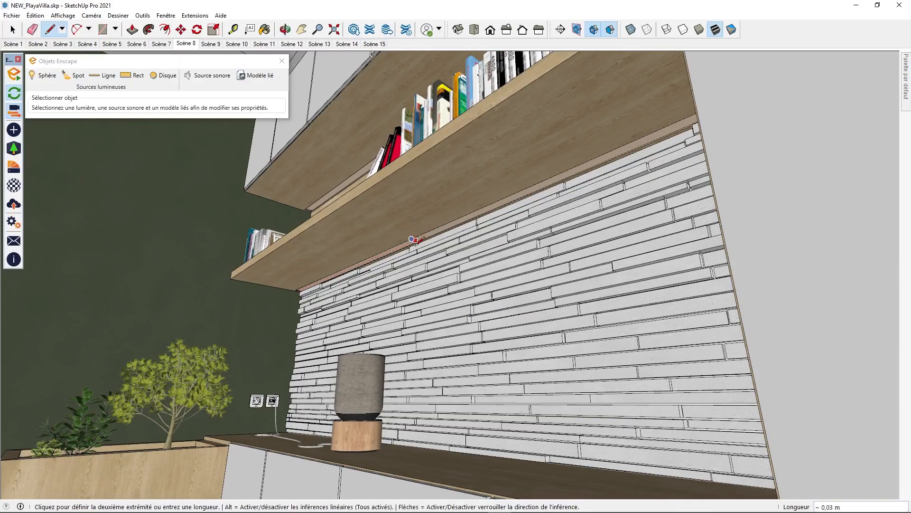
scroll(413, 245, up, 3)
middle_drag(419, 254, 382, 276)
click(440, 331)
mouse_move(441, 331)
middle_down()
mouse_move(422, 326)
mouse_move(617, 295)
mouse_move(769, 304)
mouse_move(482, 306)
mouse_move(393, 233)
middle_up()
key(space)
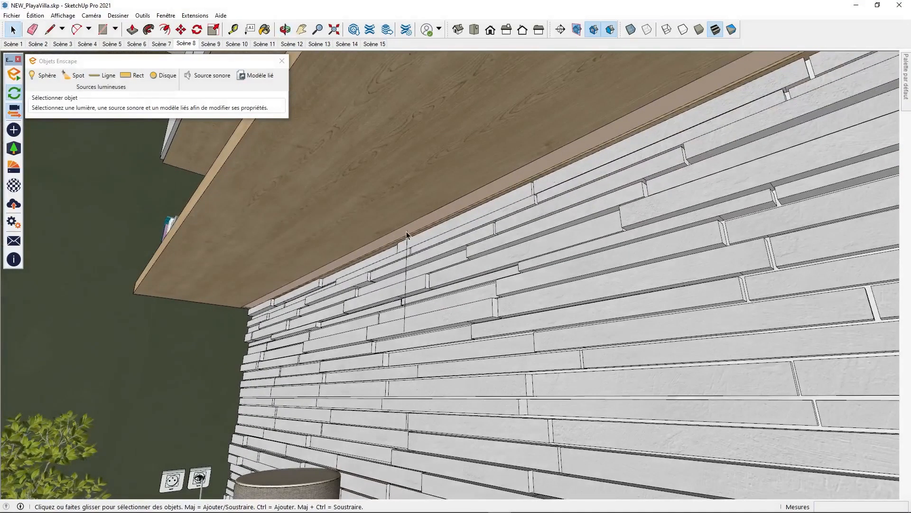
Place an Enscape rectangular light at the guide line's upper endpoint, aimed straight down at its lower endpoint
middle_drag(410, 339, 436, 287)
click(133, 75)
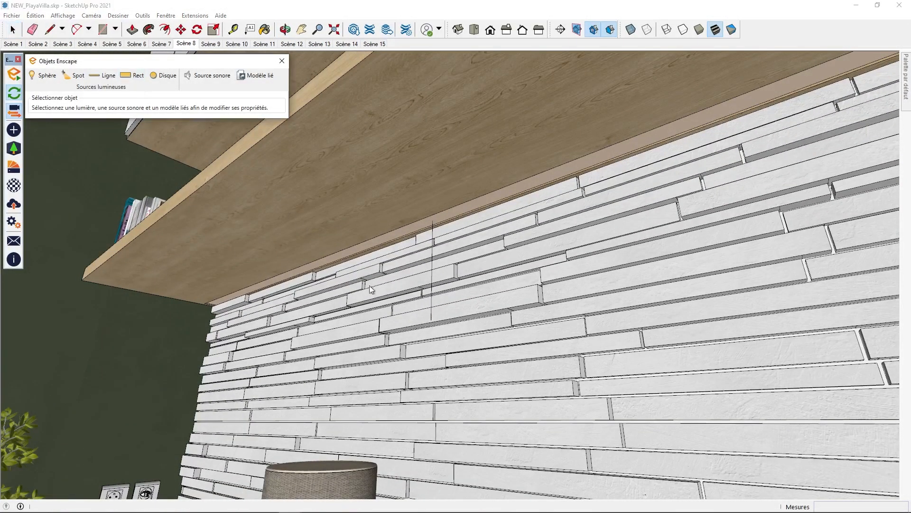
click(431, 223)
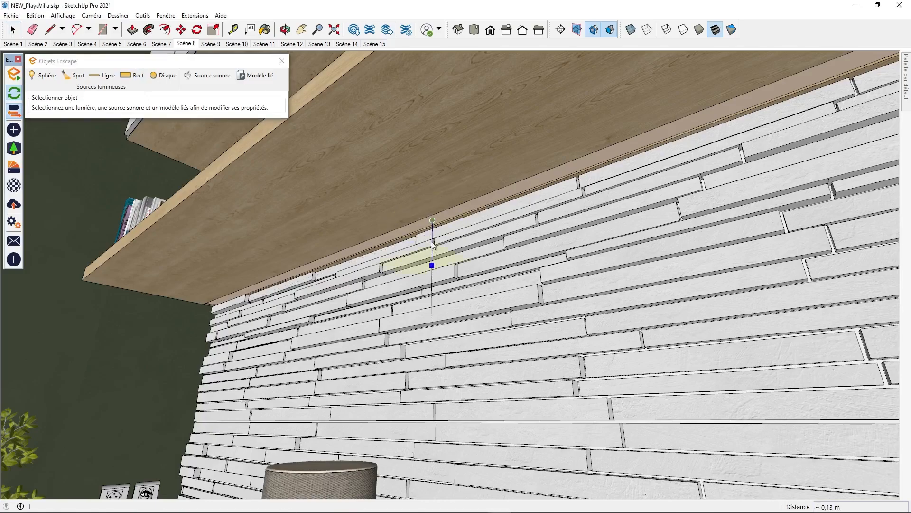
click(431, 223)
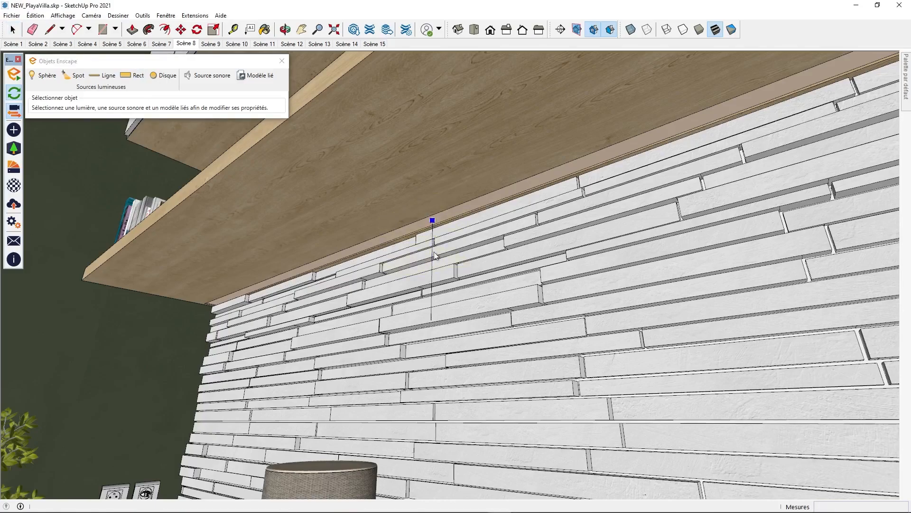
click(431, 320)
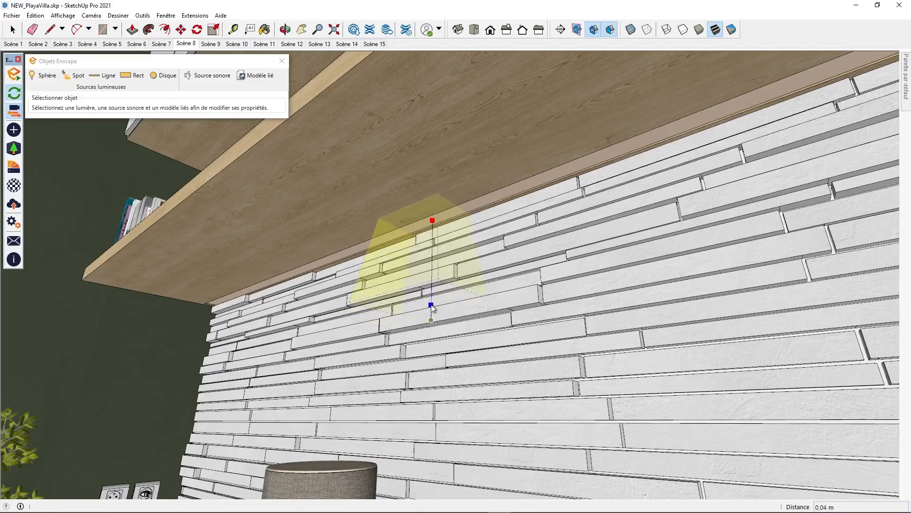
click(432, 320)
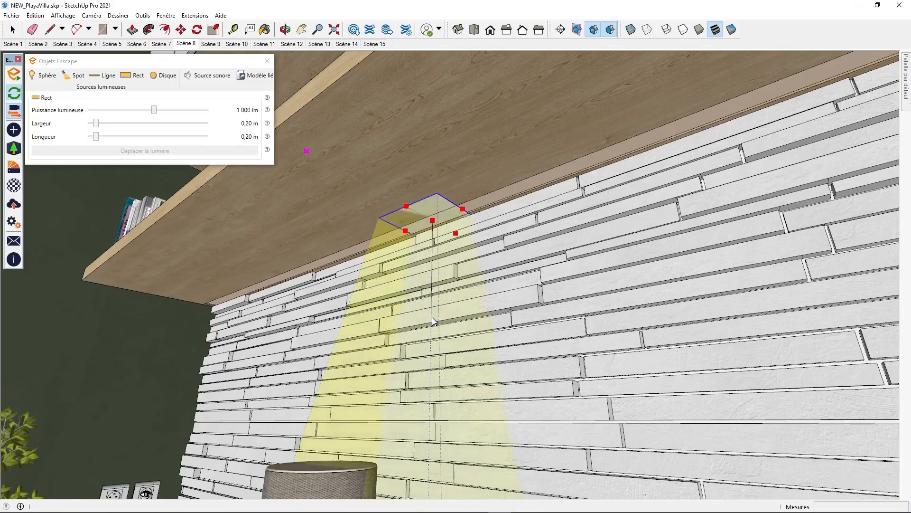
Erase the vertical guide line beneath the rectangular light
mouse_move(417, 306)
middle_down()
mouse_move(488, 291)
mouse_move(476, 312)
mouse_move(486, 285)
middle_up()
key(e)
click(472, 312)
key(space)
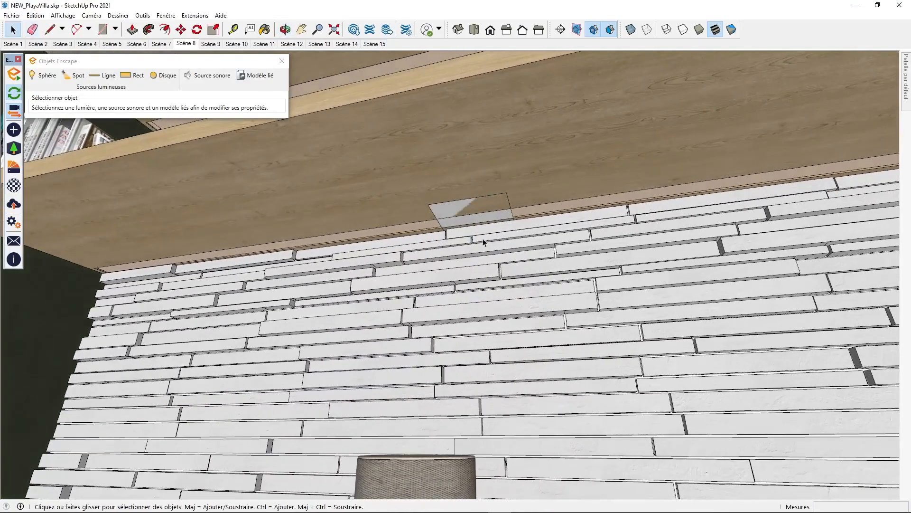
Resize the rectangular light to 0.05 m long and 2.65 m wide so it follows the strip under the shelf
click(464, 224)
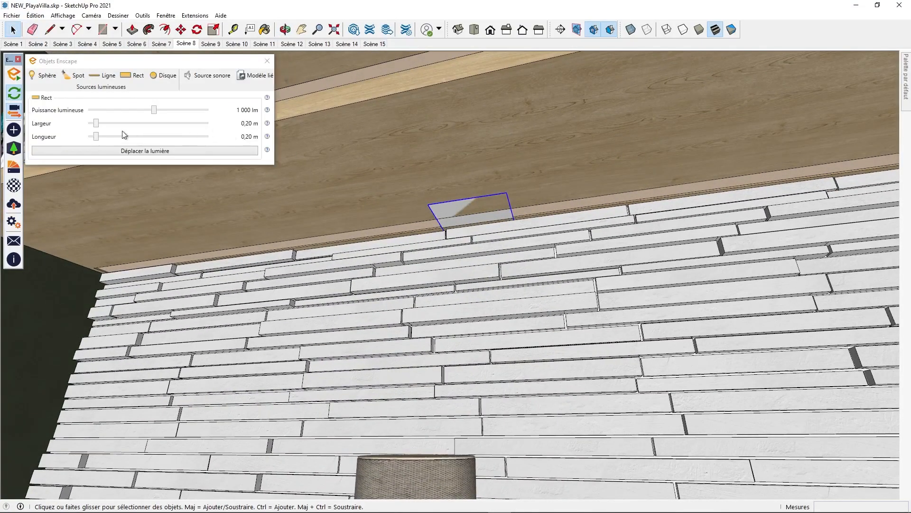
drag(98, 138, 93, 142)
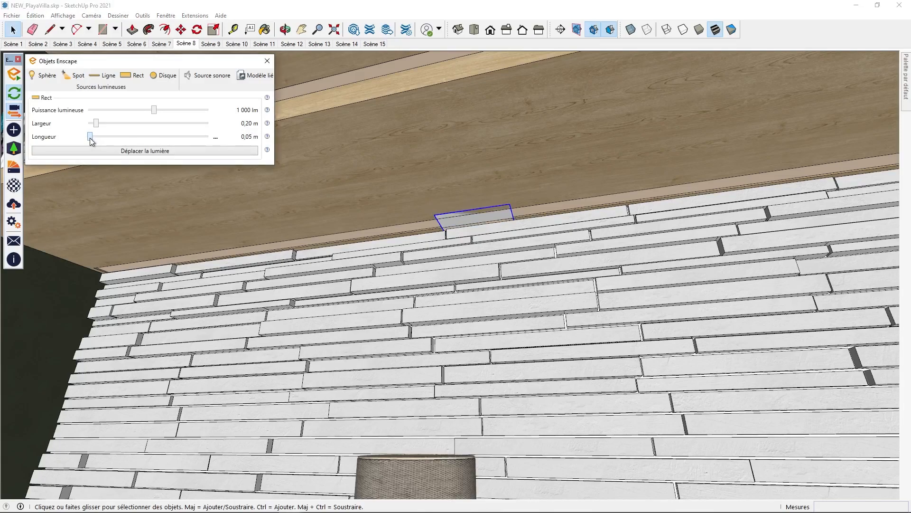
drag(97, 124, 194, 128)
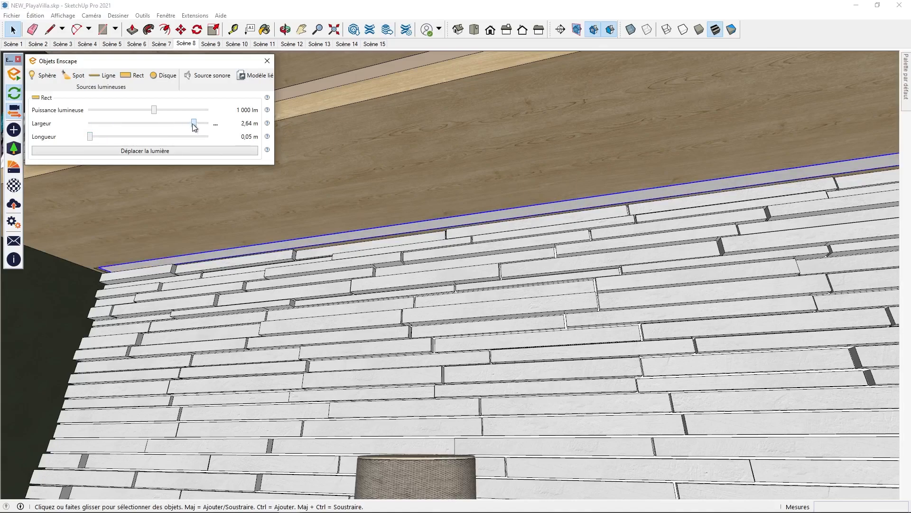
mouse_move(459, 243)
middle_down()
mouse_move(499, 236)
mouse_move(385, 286)
middle_up()
scroll(385, 286, down, 4)
mouse_move(514, 273)
middle_down()
mouse_move(445, 249)
mouse_move(485, 250)
middle_up()
scroll(436, 281, up, 1)
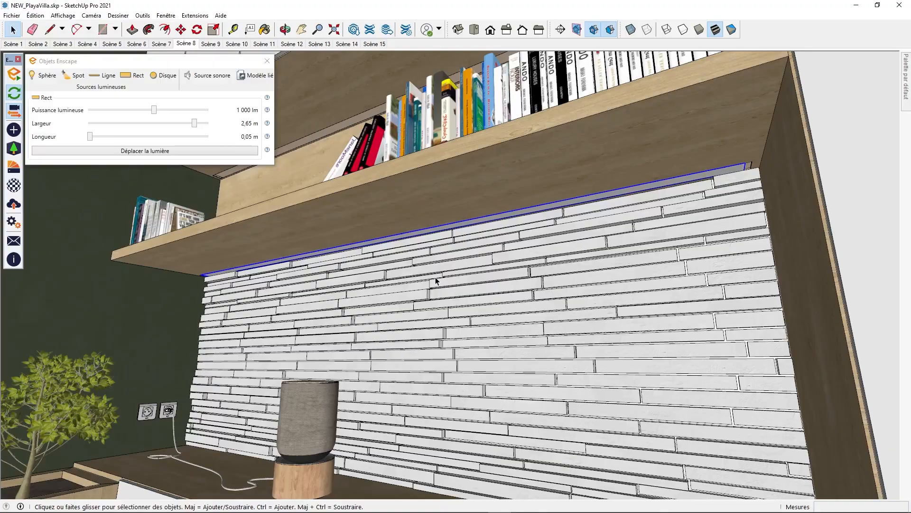
Switch to Enscape and examine the niche's shelf lighting from close up and from across the living room
key(alt+Tab)
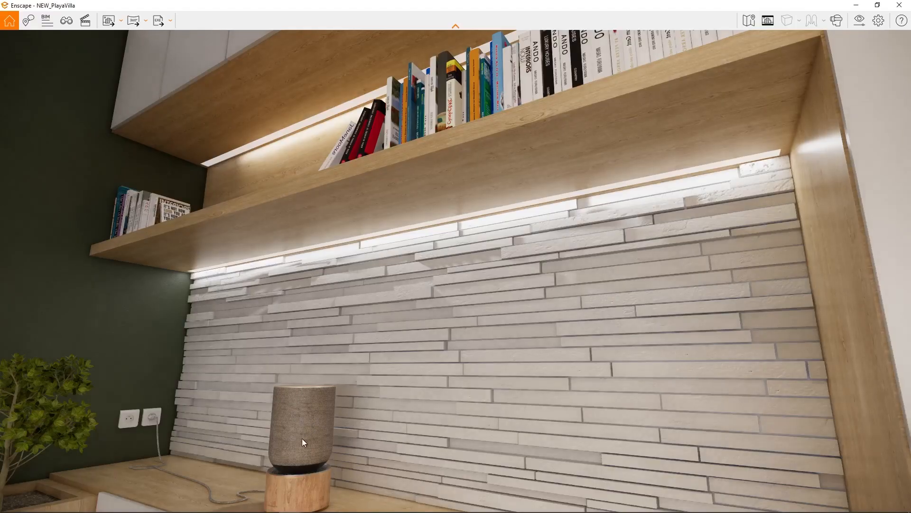
drag(314, 392, 333, 365)
key(w)
key(d)
key(a)
key(s)
key(s)
key(d)
key(s)
key(a)
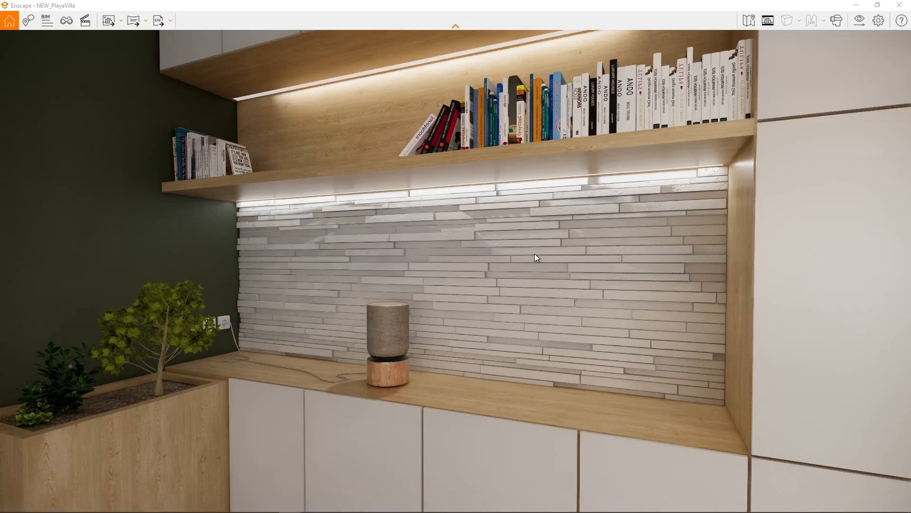
key(s)
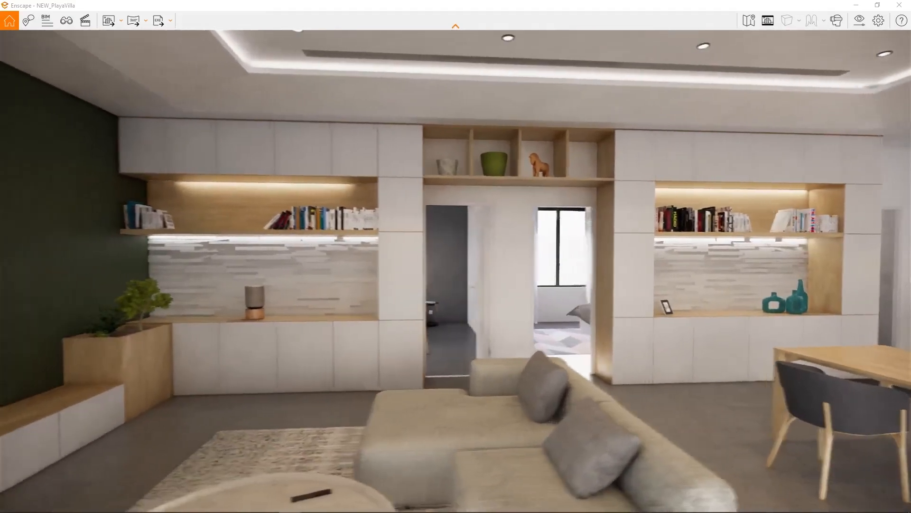
key(w)
key(w)
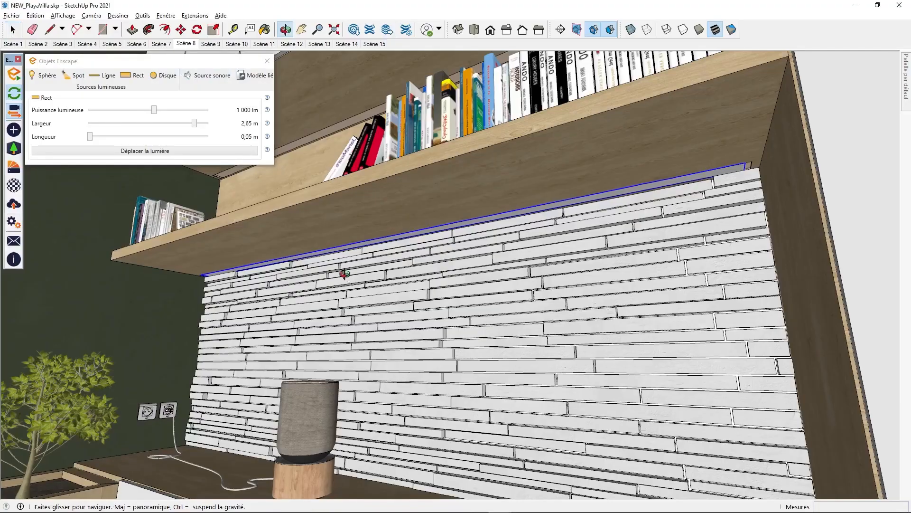
Back in SketchUp, open the ring pendant lamp's component and draw a vertical guide line downward from its centre
mouse_move(342, 273)
middle_down()
mouse_move(458, 327)
mouse_move(533, 300)
mouse_move(775, 317)
mouse_move(266, 282)
middle_up()
mouse_move(703, 411)
shift+middle_down()
mouse_move(655, 400)
mouse_move(438, 437)
shift+middle_up()
scroll(438, 436, down, 4)
mouse_move(548, 152)
shift+middle_down()
mouse_move(461, 152)
mouse_move(525, 89)
mouse_move(469, 102)
mouse_move(480, 174)
shift+middle_up()
double_click(498, 95)
key(l)
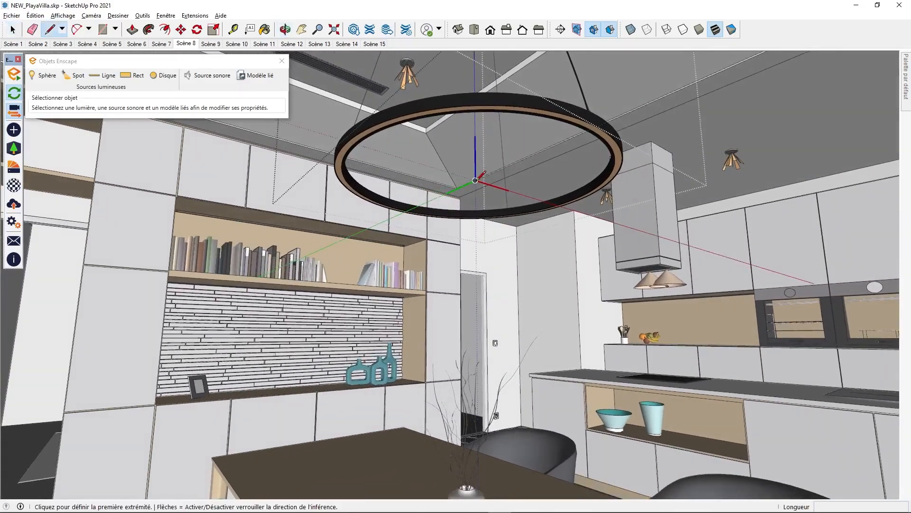
click(476, 181)
click(477, 263)
key(space)
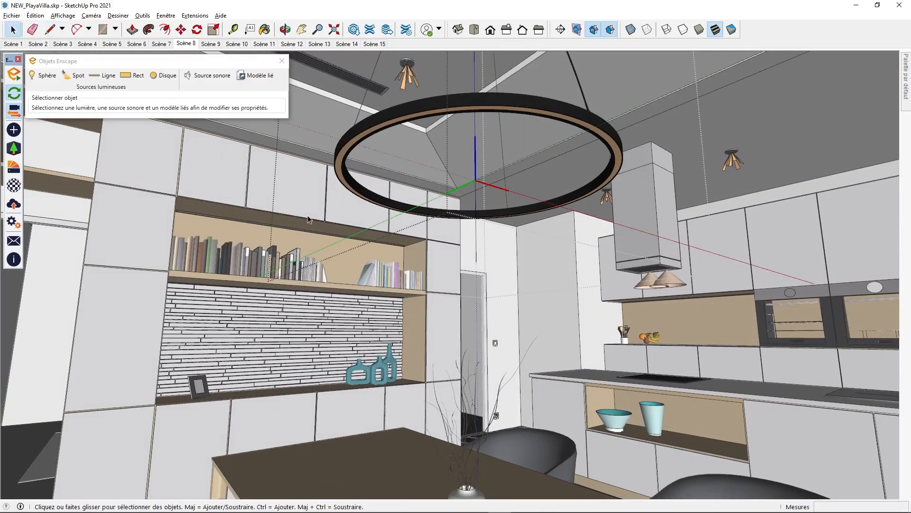
Place an Enscape disc light at the ring's centre, aimed down the guide line, and set its source radius to 0.42 m
click(162, 75)
click(475, 180)
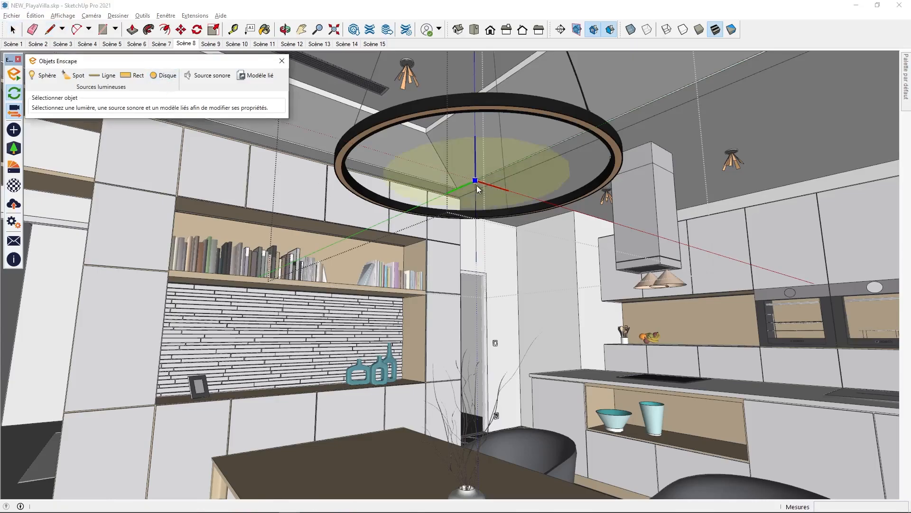
click(473, 184)
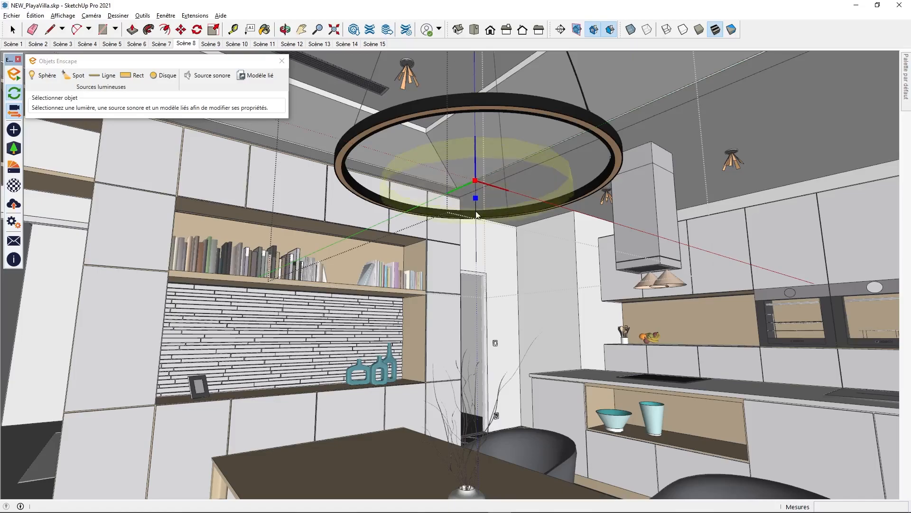
click(477, 265)
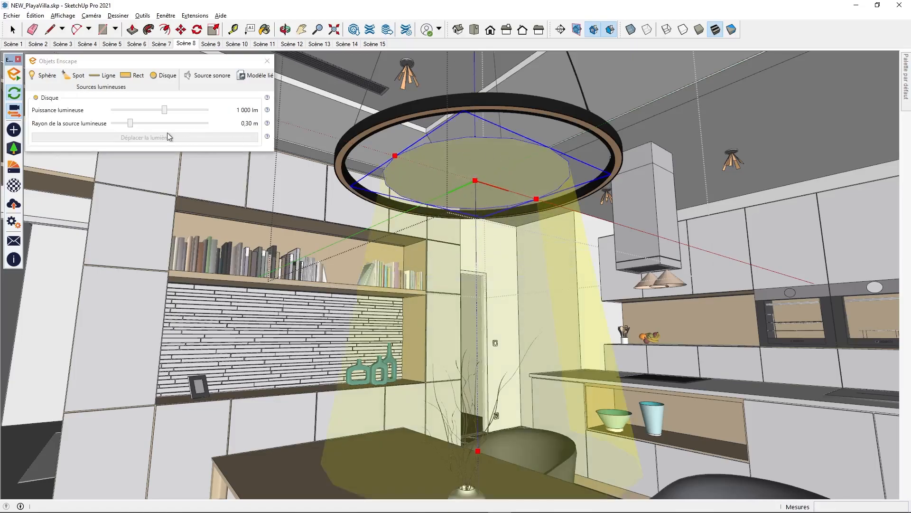
drag(131, 124, 139, 125)
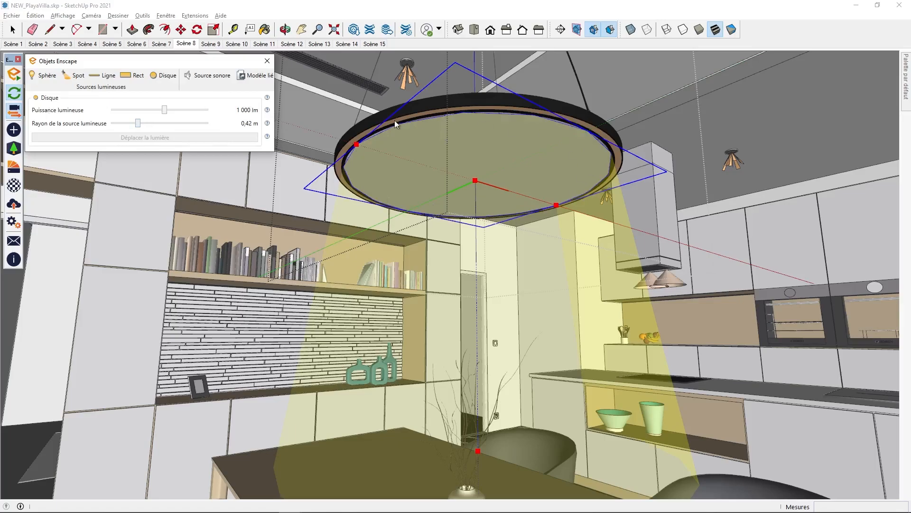
Switch to the Enscape render of the living room and examine the atmosphere illumination and sky options in the visual settings
key(space)
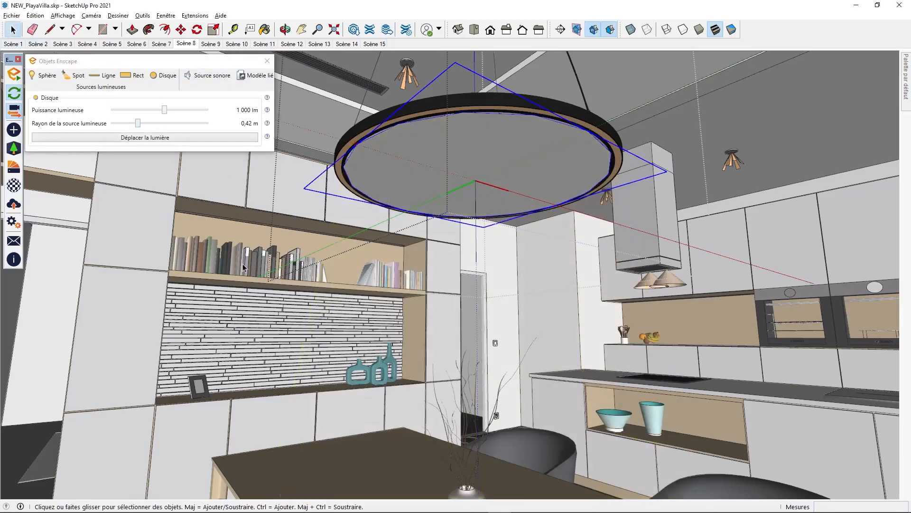
key(alt+Tab)
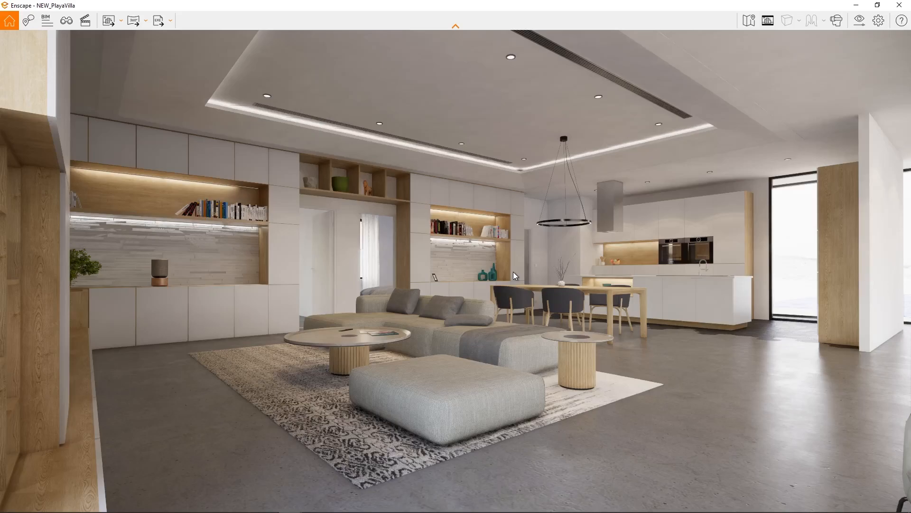
click(859, 20)
click(416, 104)
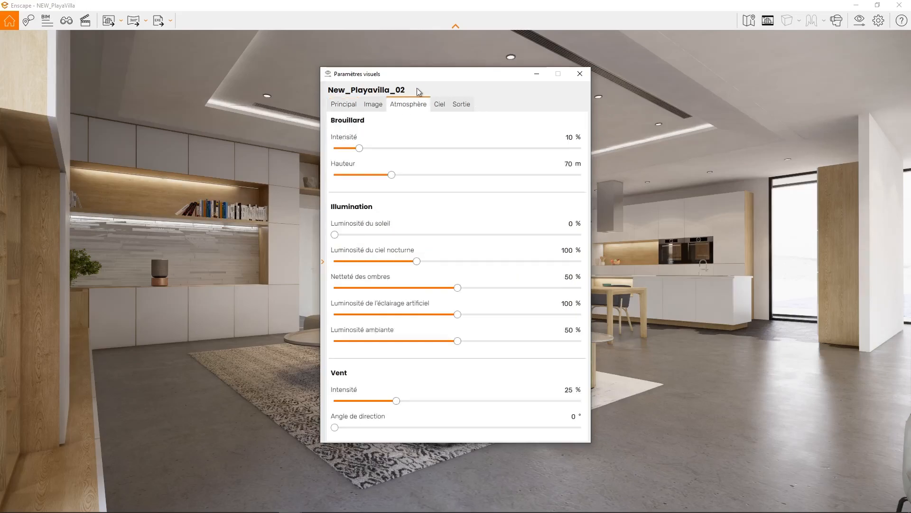
drag(429, 76, 384, 94)
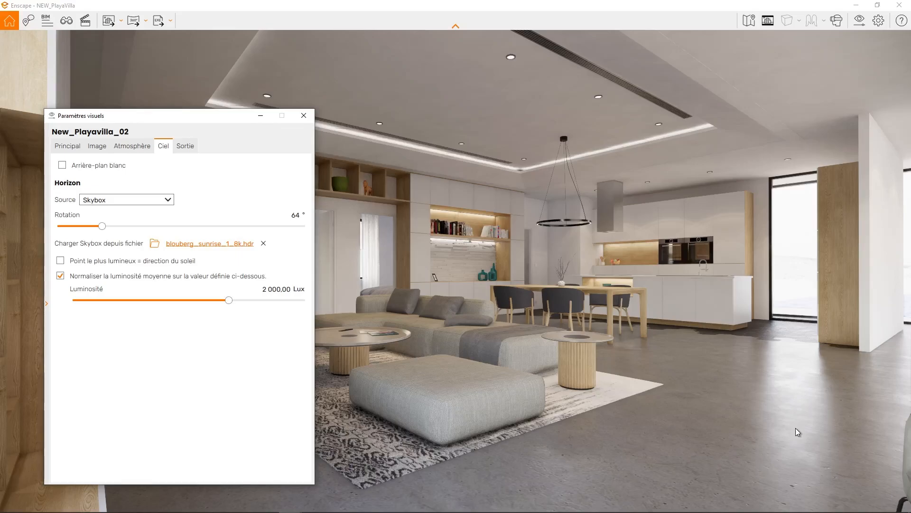
Check the artificial light brightness in the atmosphere settings, then close the visual settings
click(91, 147)
click(118, 147)
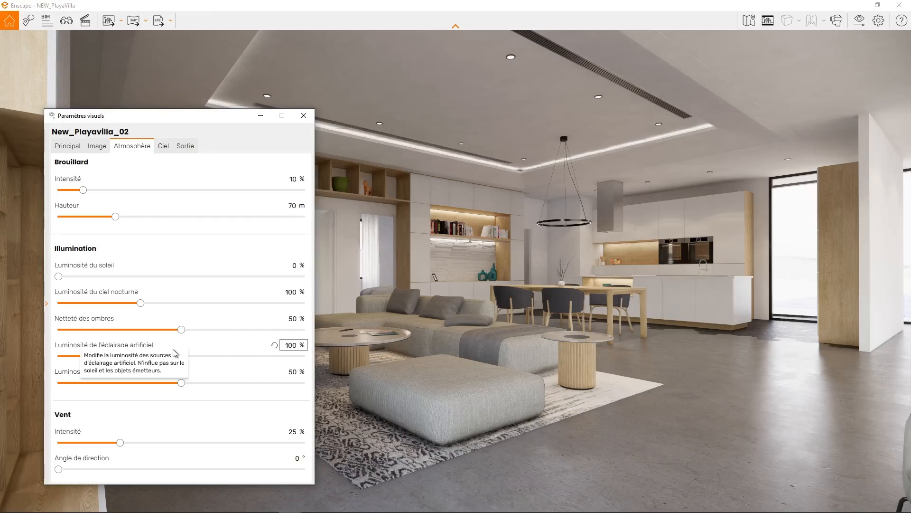
click(304, 116)
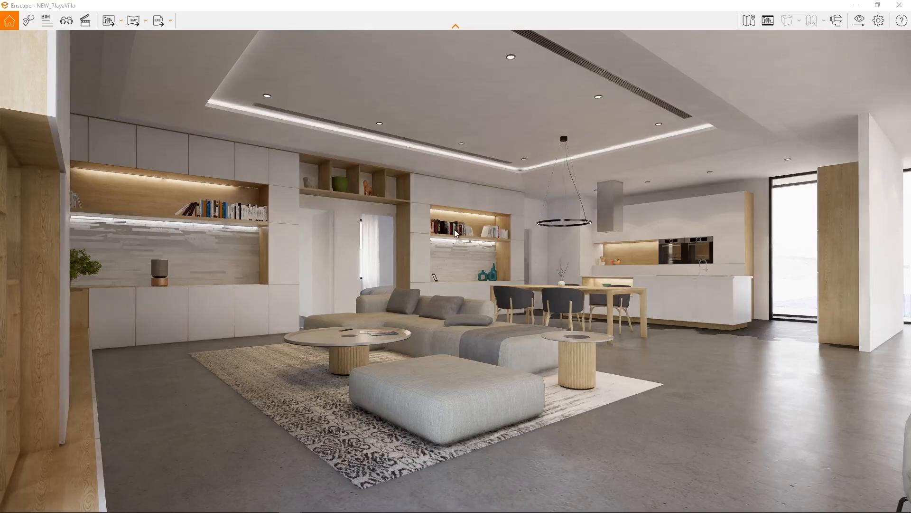